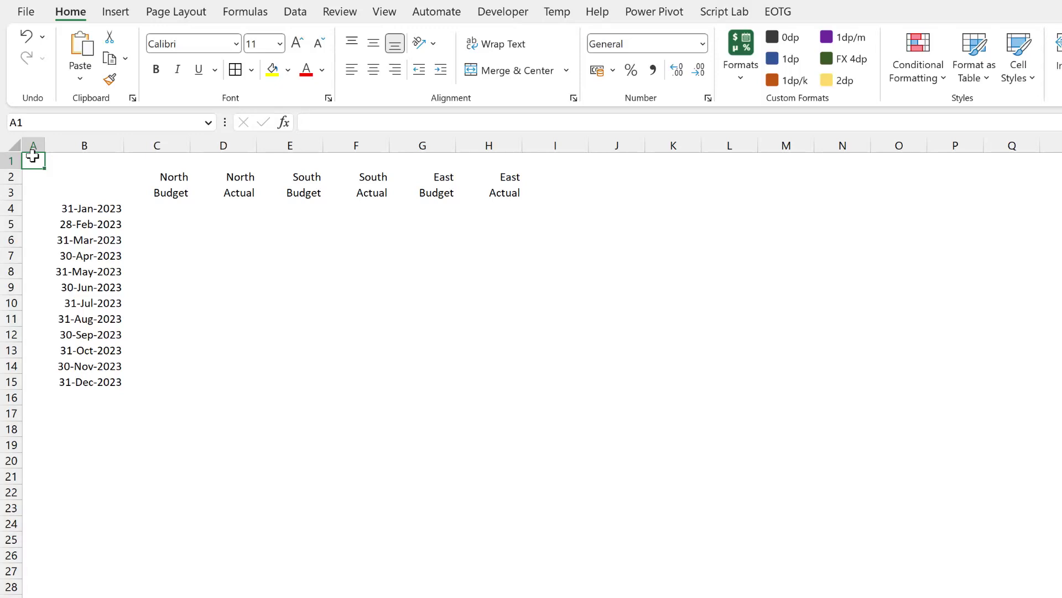
# - Check the date in B4 and the North and Budget headings in C2 and C3
pyautogui.click(164, 210)
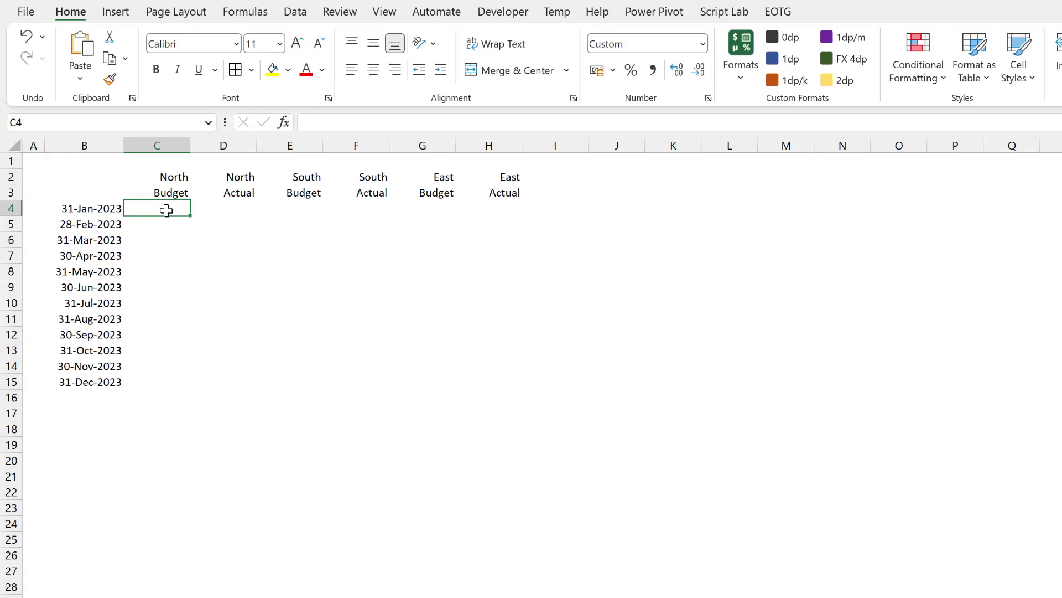
pyautogui.click(113, 209)
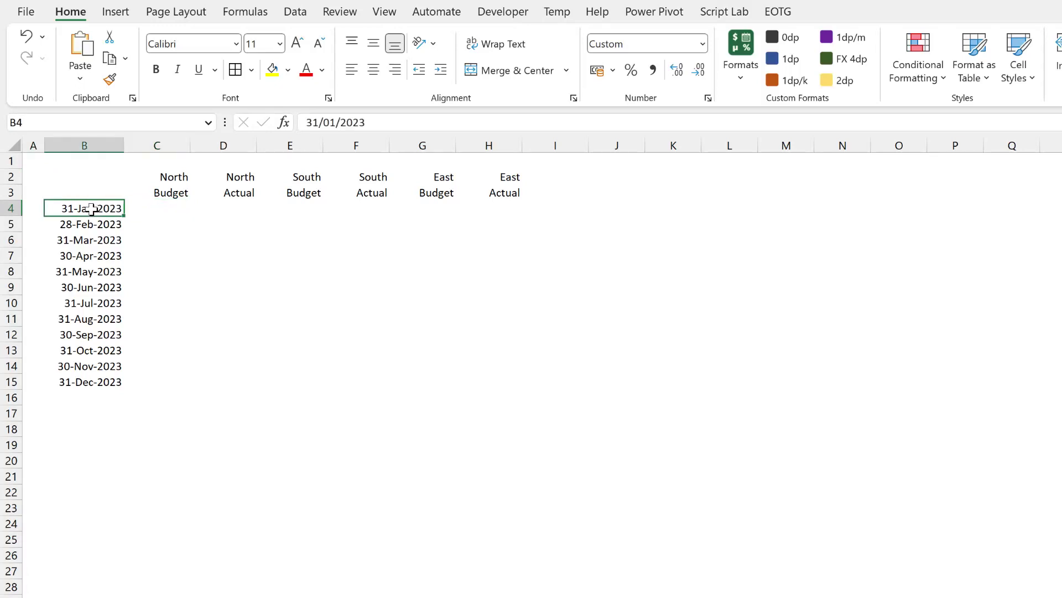
pyautogui.click(177, 170)
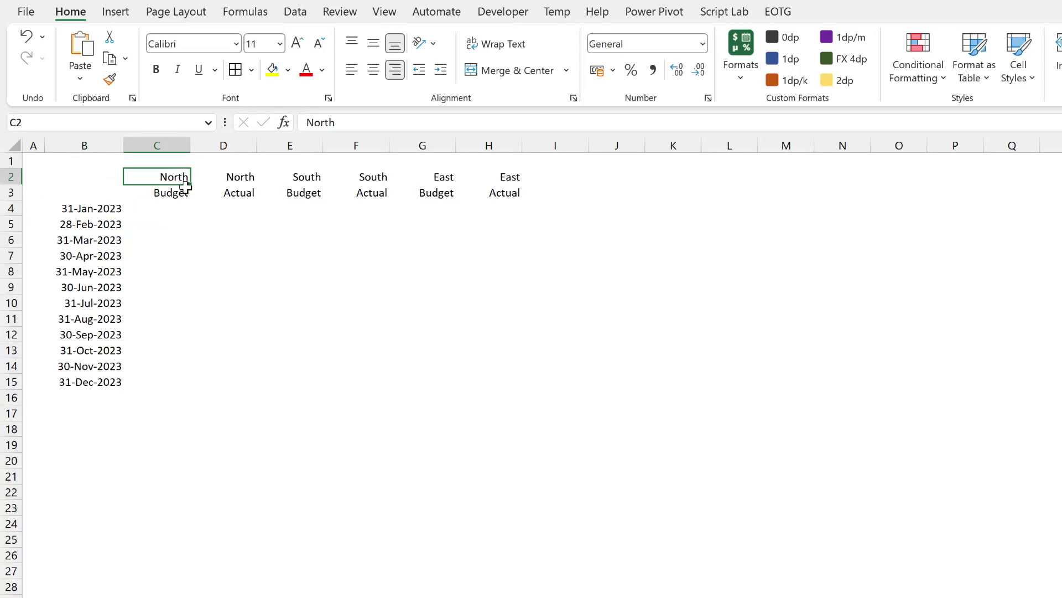
pyautogui.click(175, 193)
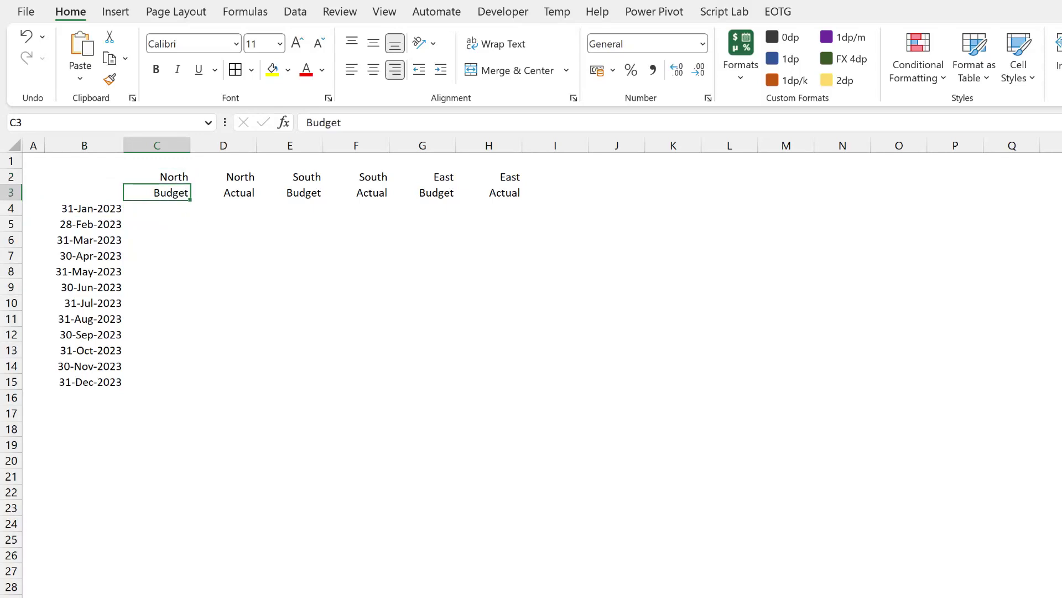
# - Review the Data table's Date, Region, Actuality and Value columns on the Data sheet
pyautogui.hotkey('ctrl', 'pageup')
pyautogui.click(152, 177)
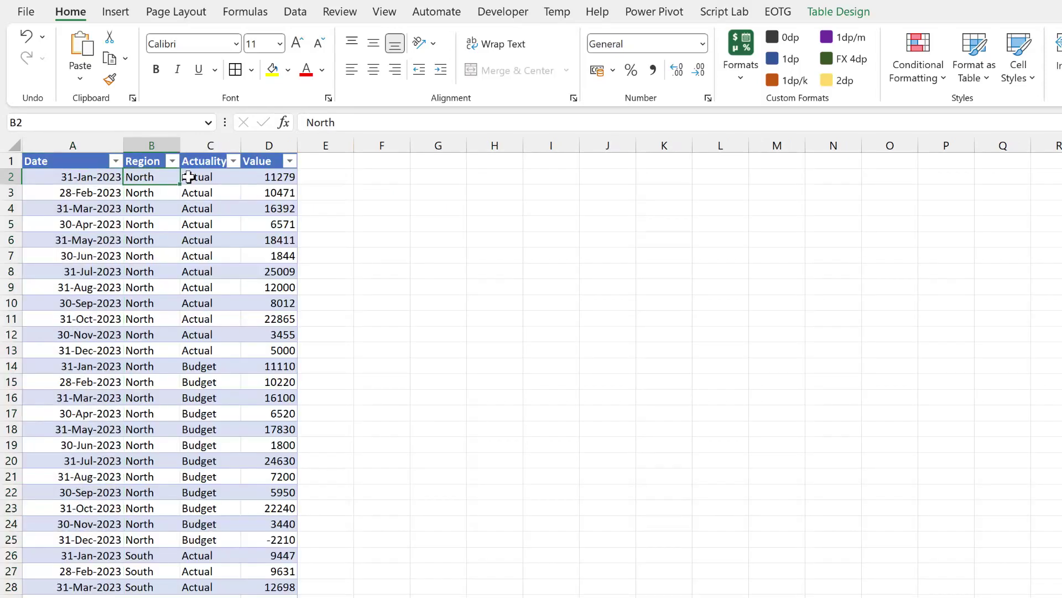
pyautogui.press('Right')
pyautogui.press('Right')
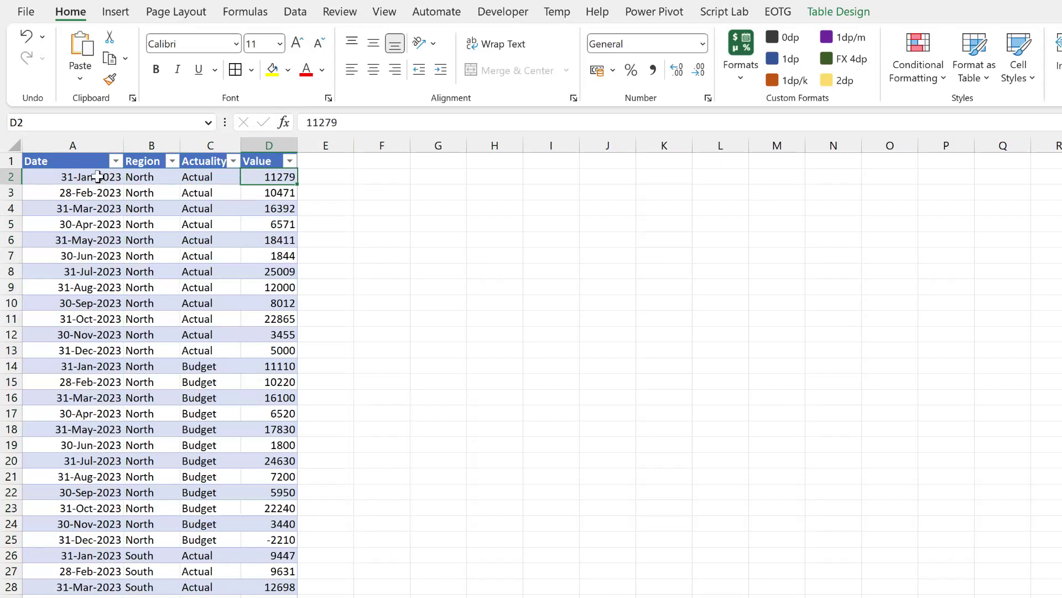
pyautogui.click(98, 164)
pyautogui.press('Right')
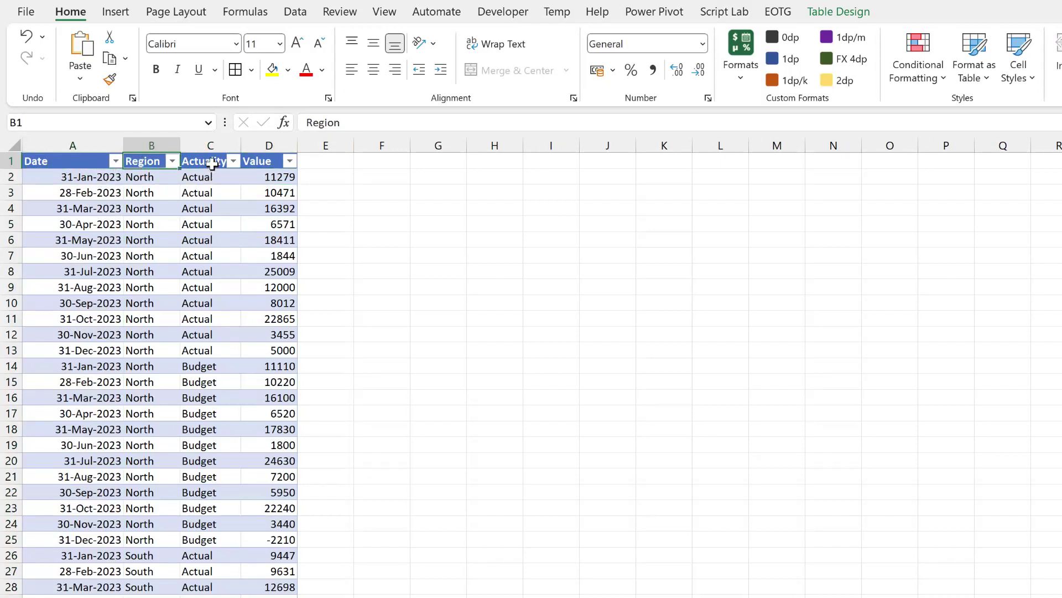
pyautogui.press('Right')
pyautogui.press('Down')
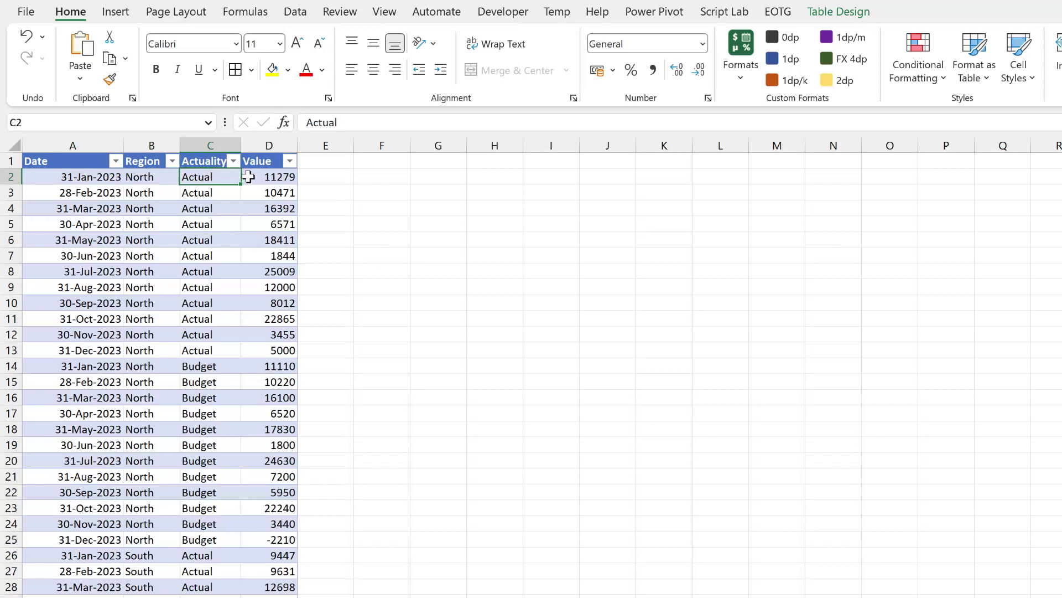
pyautogui.press('Right')
pyautogui.hotkey('ctrl', 'pagedown')
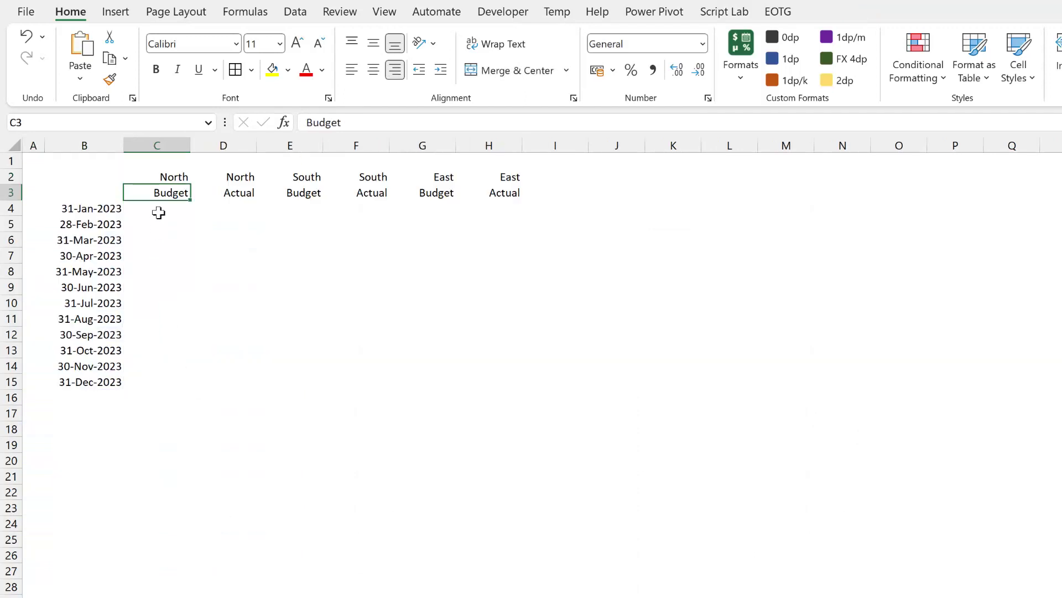
# - Start C4's SUMIFS with Data[Value] as the sum range and Data[Date] matched to B4
pyautogui.click(159, 211)
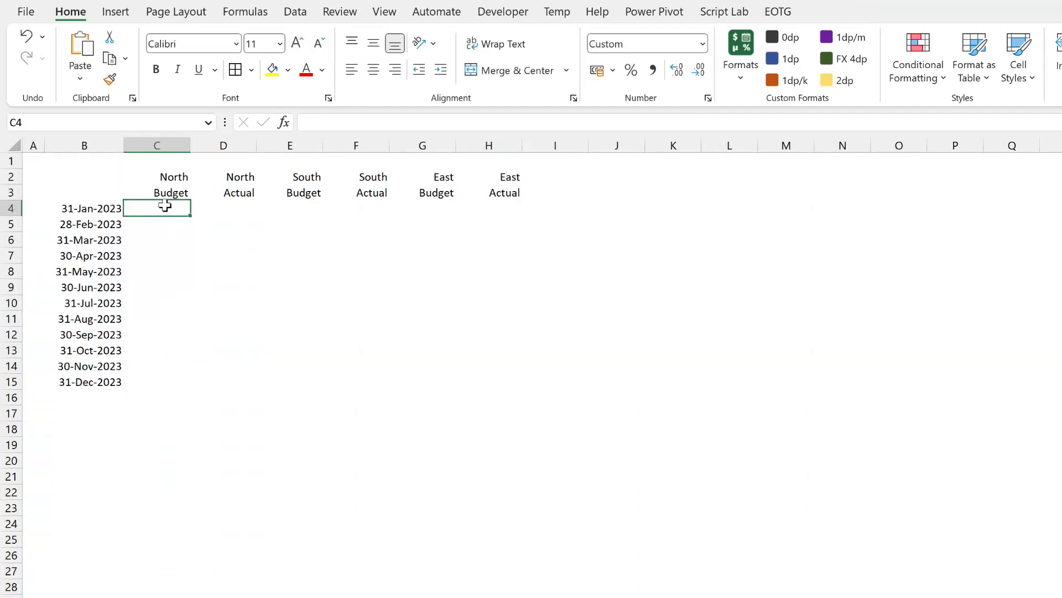
pyautogui.click(321, 123)
pyautogui.write('=SUMIFS(')
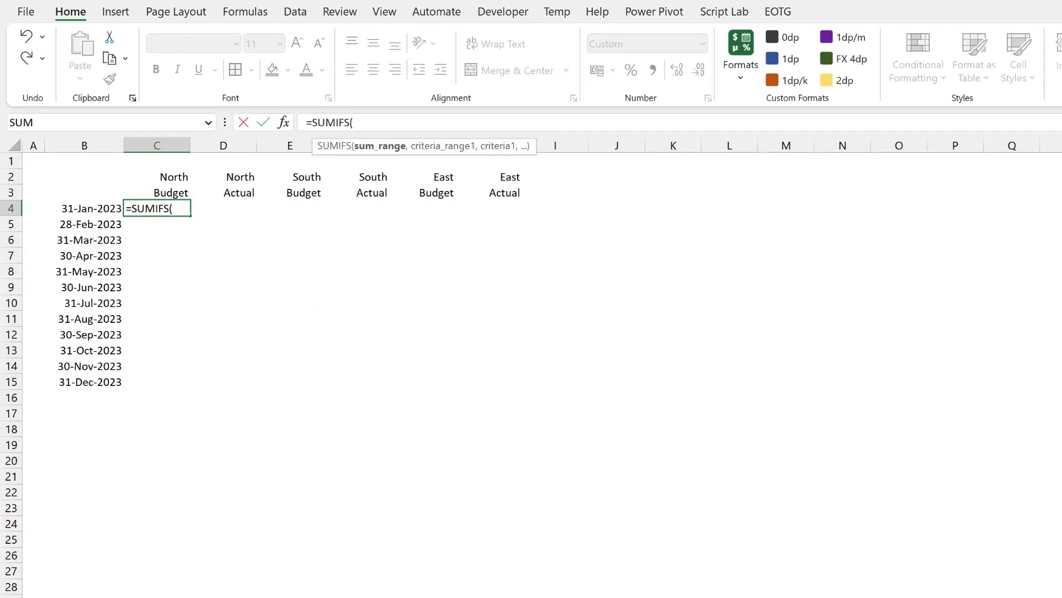
pyautogui.hotkey('ctrl', 'pageup')
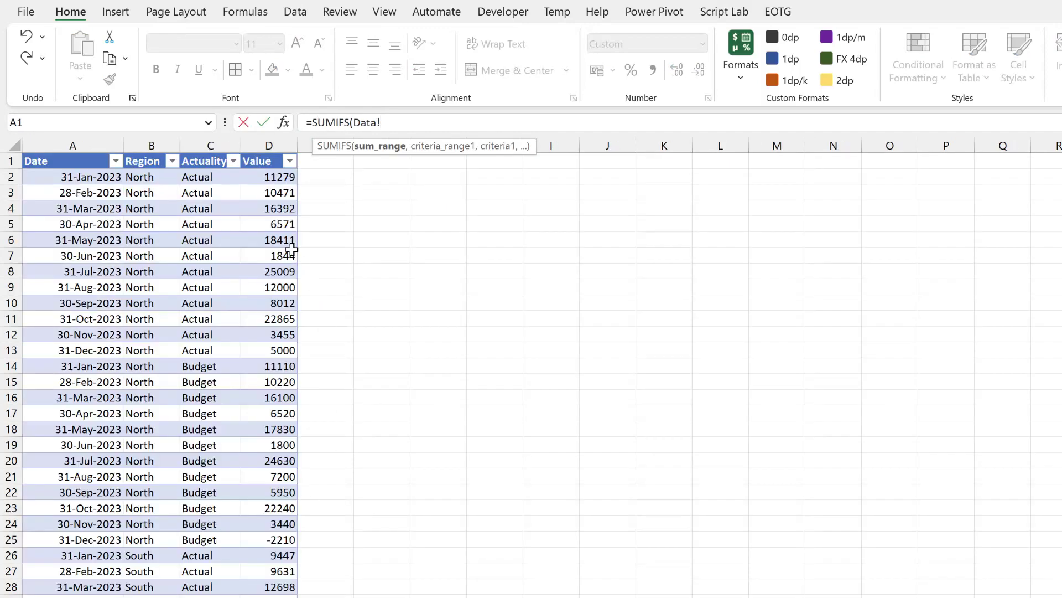
pyautogui.click(266, 153)
pyautogui.write(',Data')
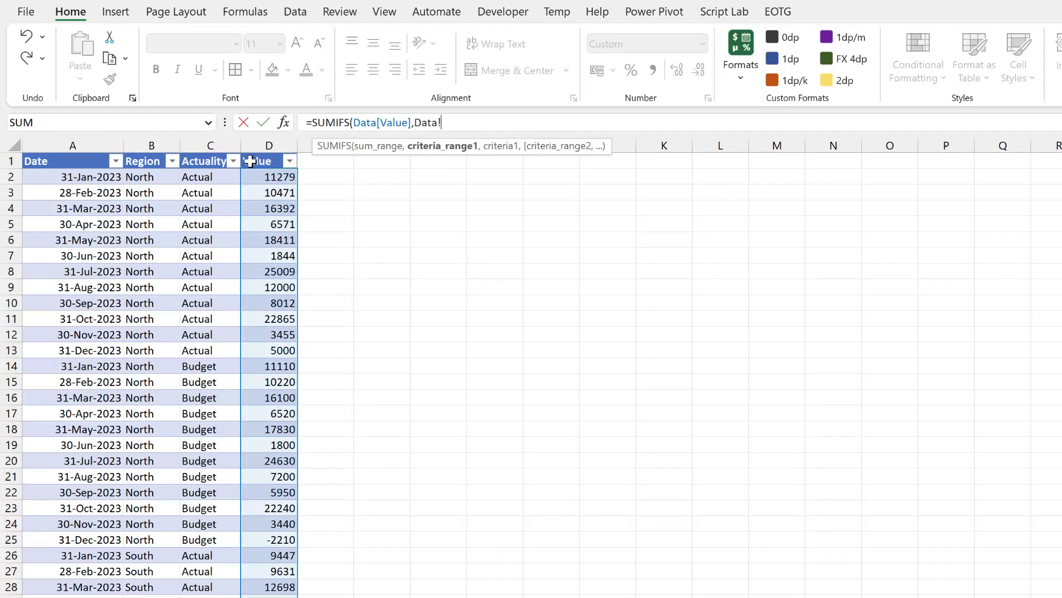
pyautogui.click(83, 158)
pyautogui.write(',')
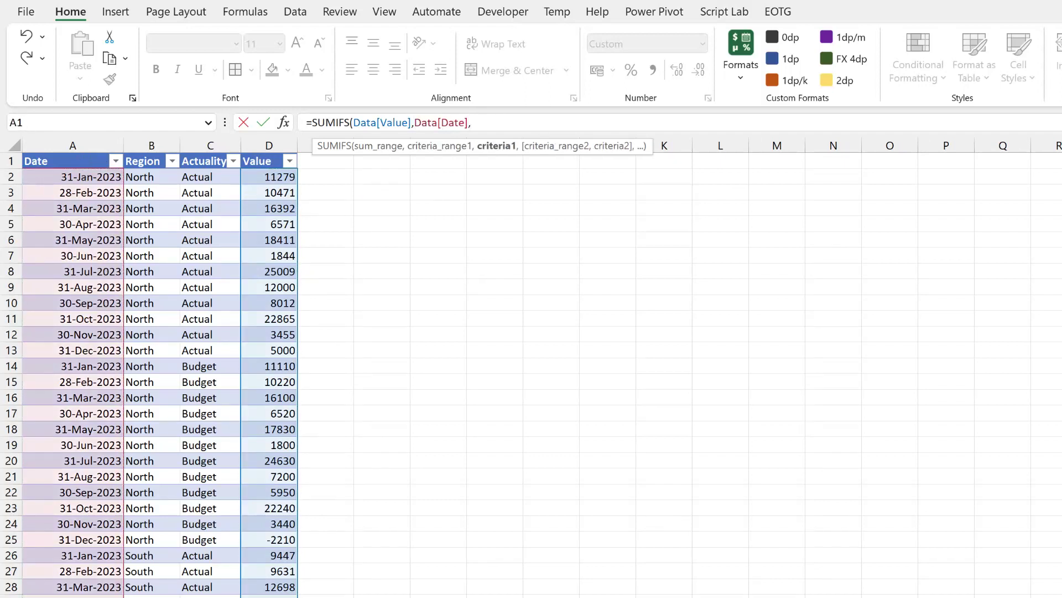
pyautogui.hotkey('ctrl', 'pagedown')
pyautogui.click(95, 209)
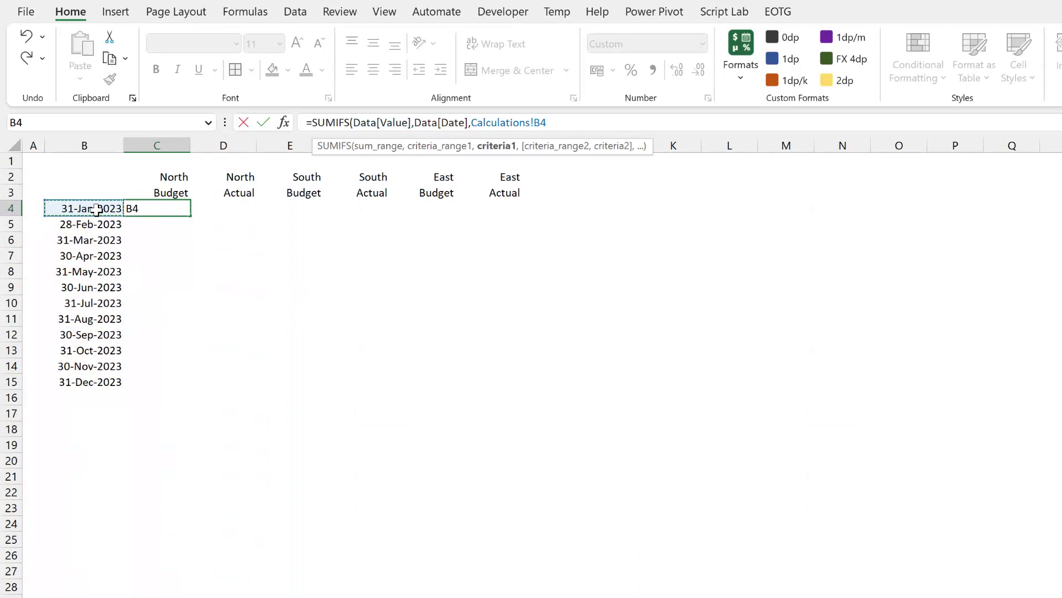
pyautogui.write(',')
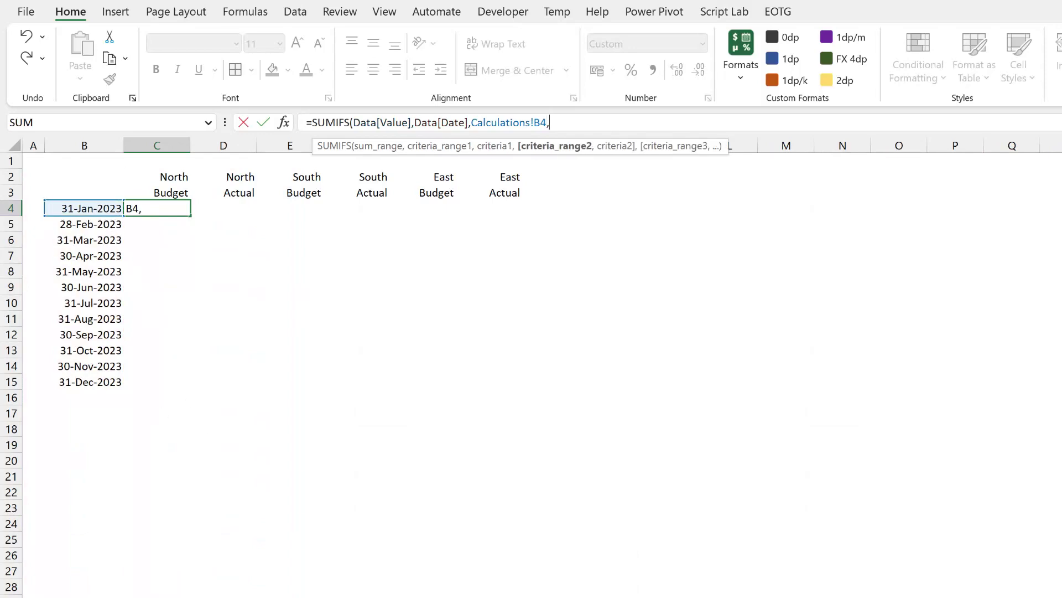
# - Add Data[Region] matched to C2 and Data[Actuality] matched to C3, completing the formula
pyautogui.hotkey('ctrl', 'pageup')
pyautogui.click(138, 159)
pyautogui.write(',')
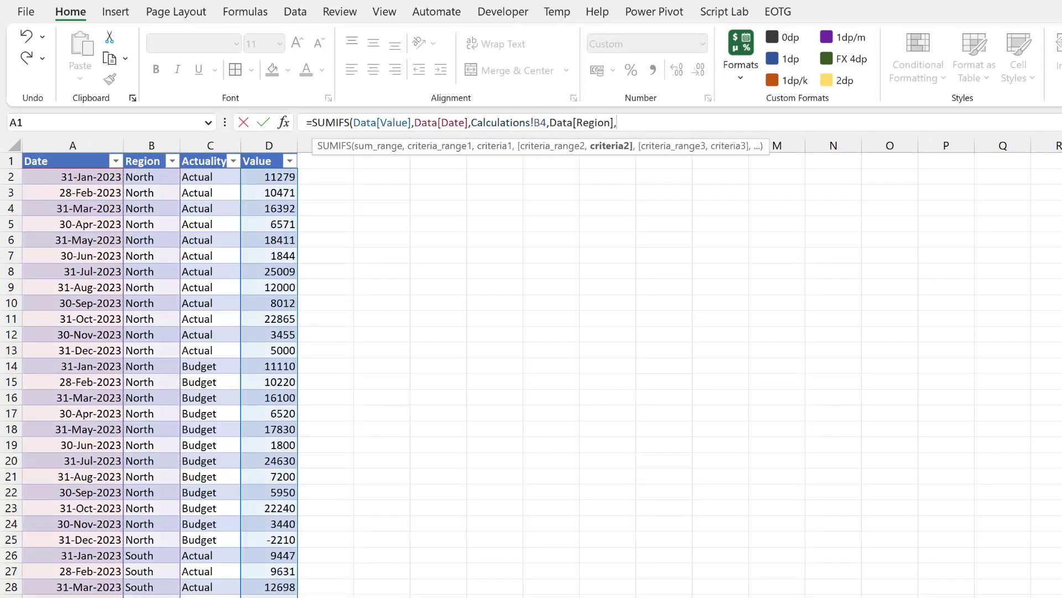
pyautogui.hotkey('ctrl', 'pagedown')
pyautogui.click(166, 177)
pyautogui.write(',')
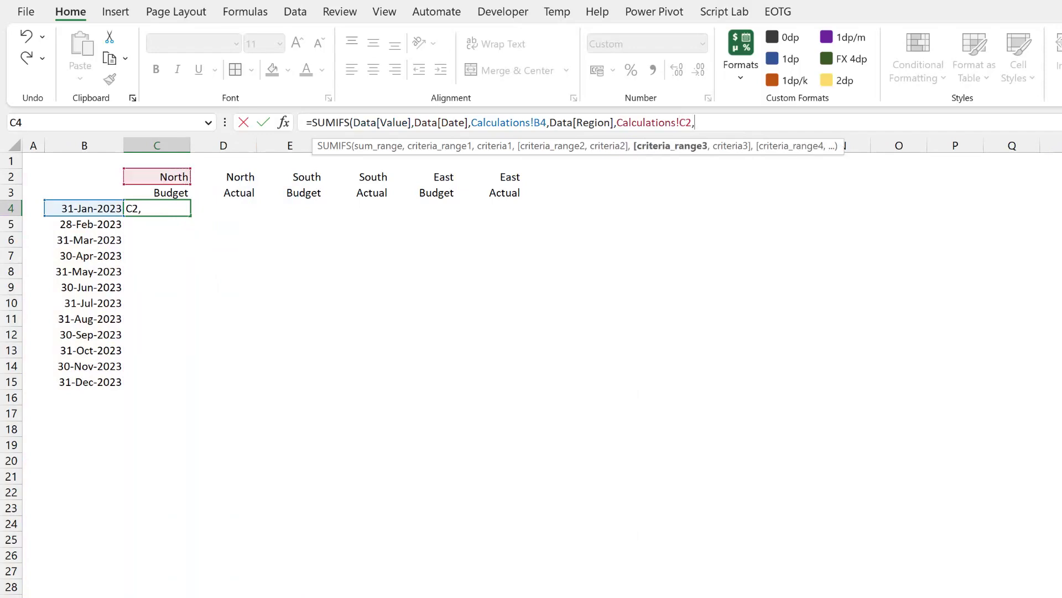
pyautogui.hotkey('ctrl', 'pageup')
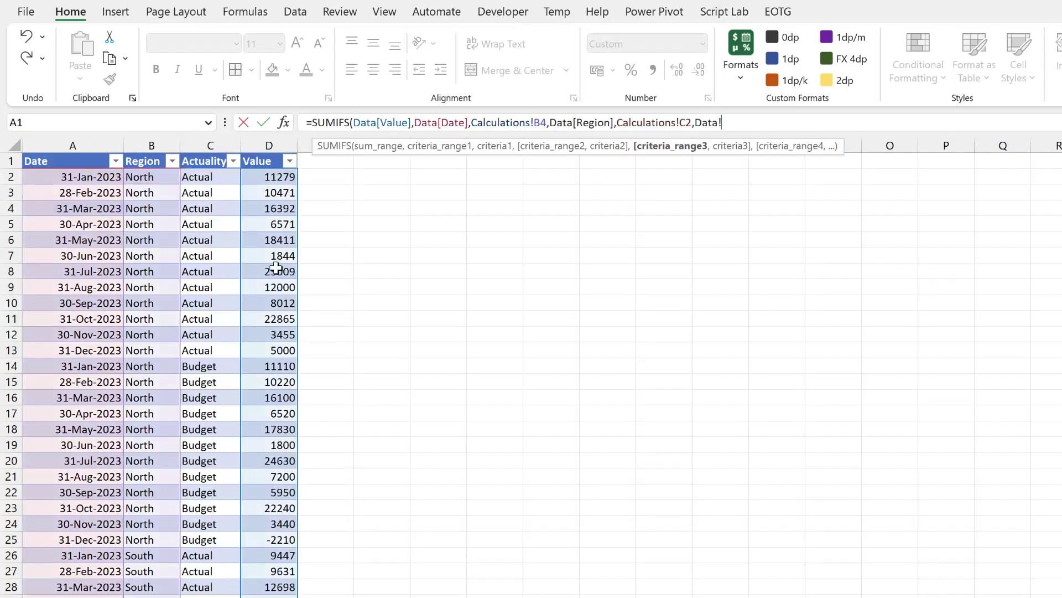
pyautogui.click(213, 158)
pyautogui.write(',')
pyautogui.hotkey('ctrl', 'pagedown')
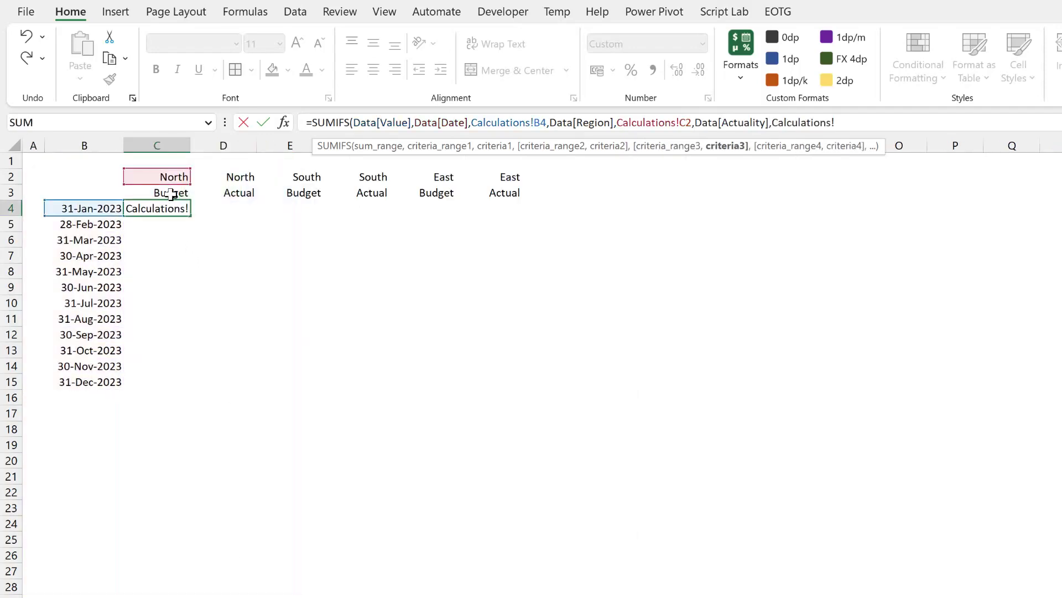
pyautogui.click(170, 193)
pyautogui.write(')')
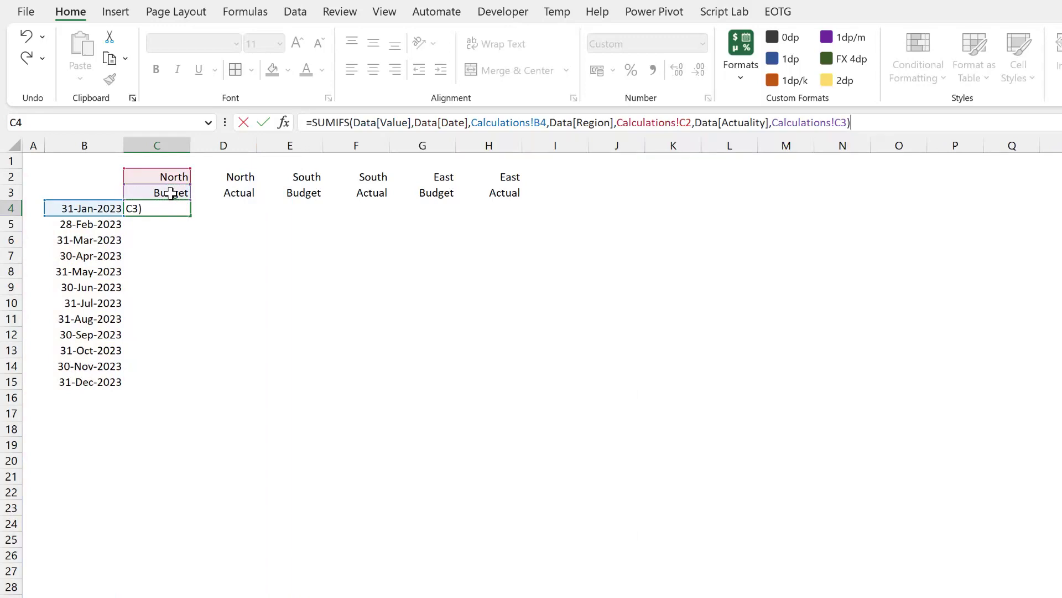
pyautogui.press('Return')
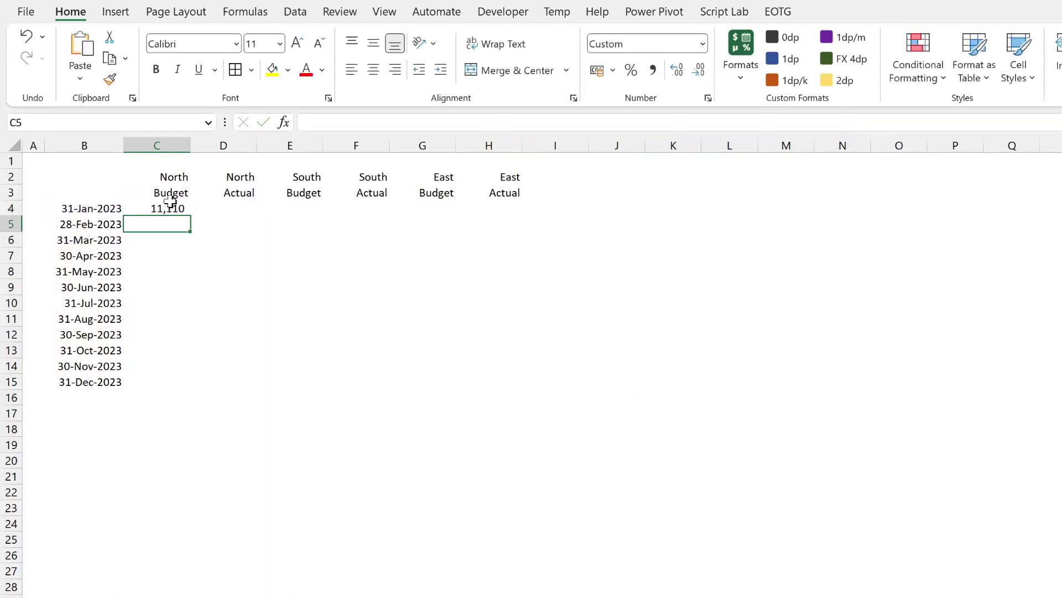
pyautogui.click(183, 211)
pyautogui.moveTo(190, 216); pyautogui.dragTo(169, 383)
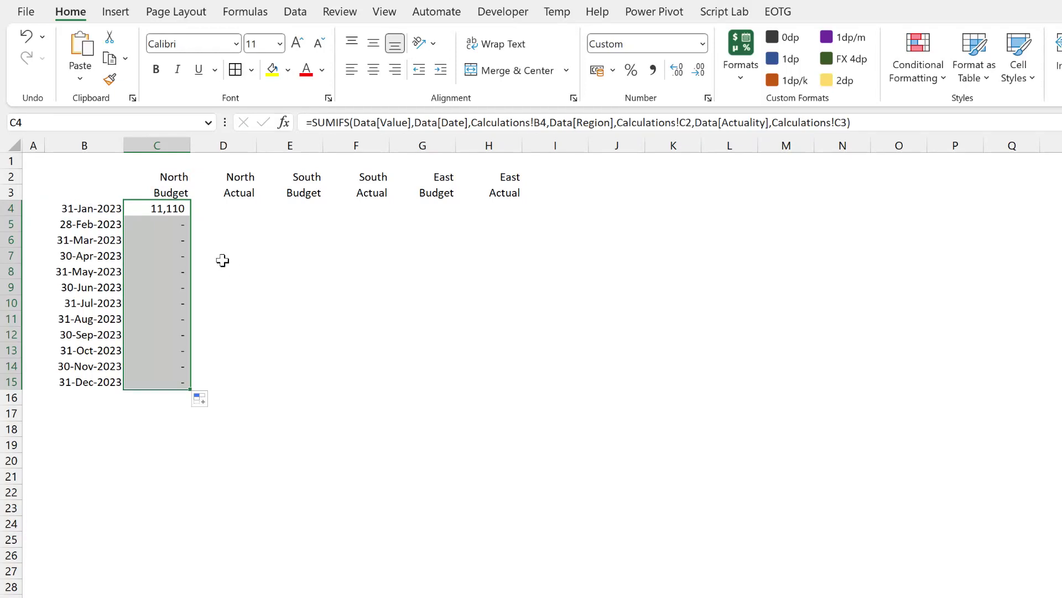
pyautogui.doubleClick(173, 209)
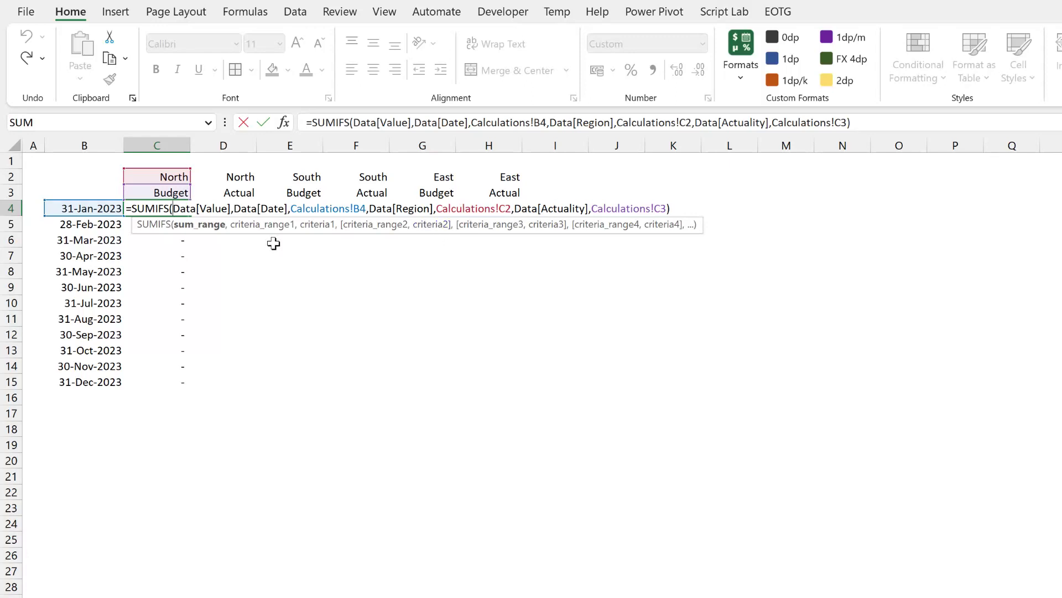
pyautogui.press('Escape')
pyautogui.doubleClick(176, 222)
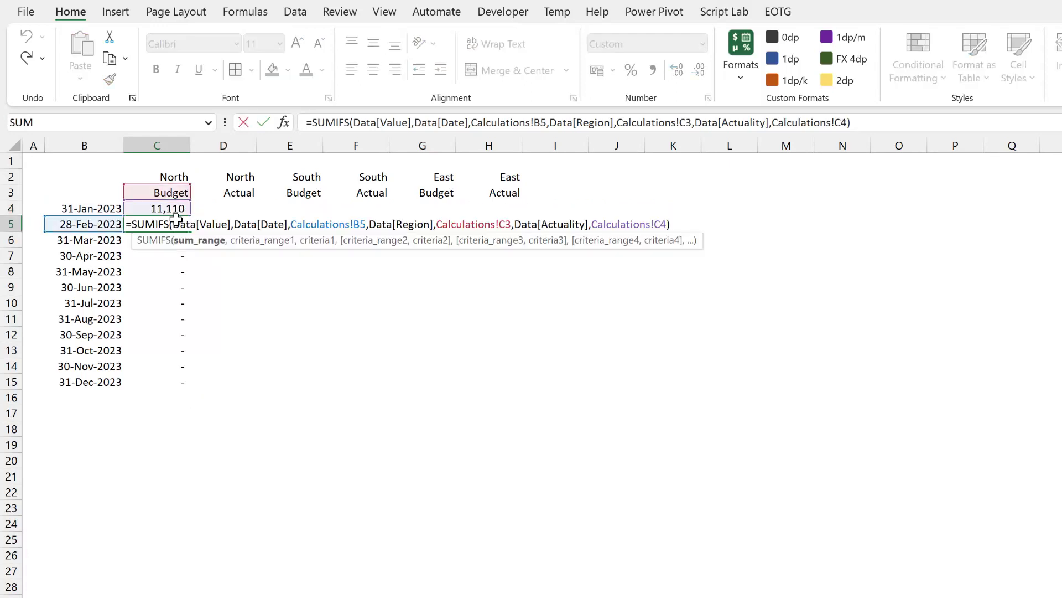
pyautogui.press('Escape')
pyautogui.doubleClick(176, 209)
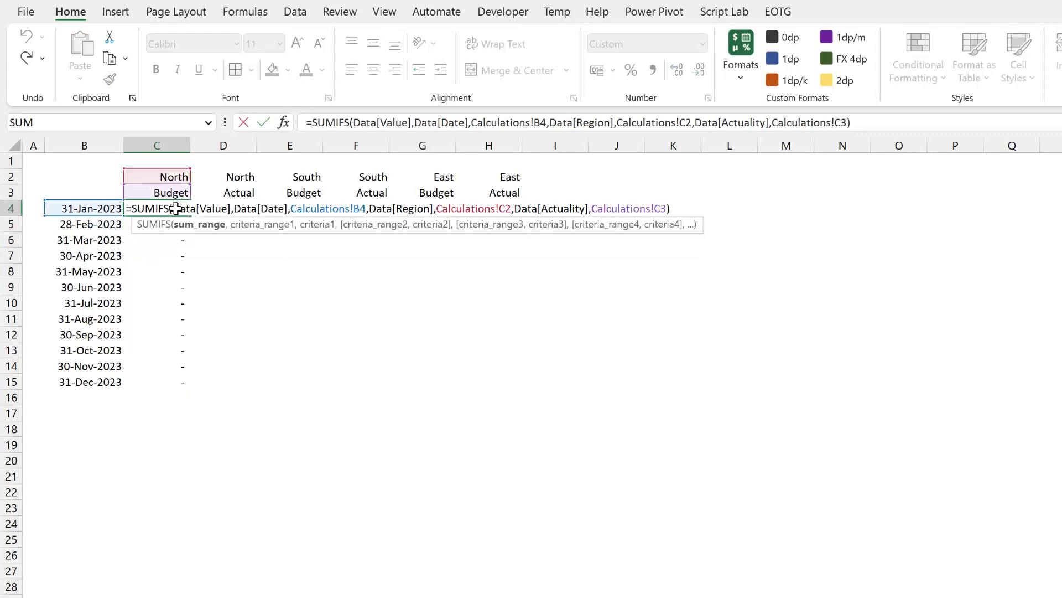
# - Change C4's criteria references to $B4, C$2 and C$3 with F4
pyautogui.click(360, 209)
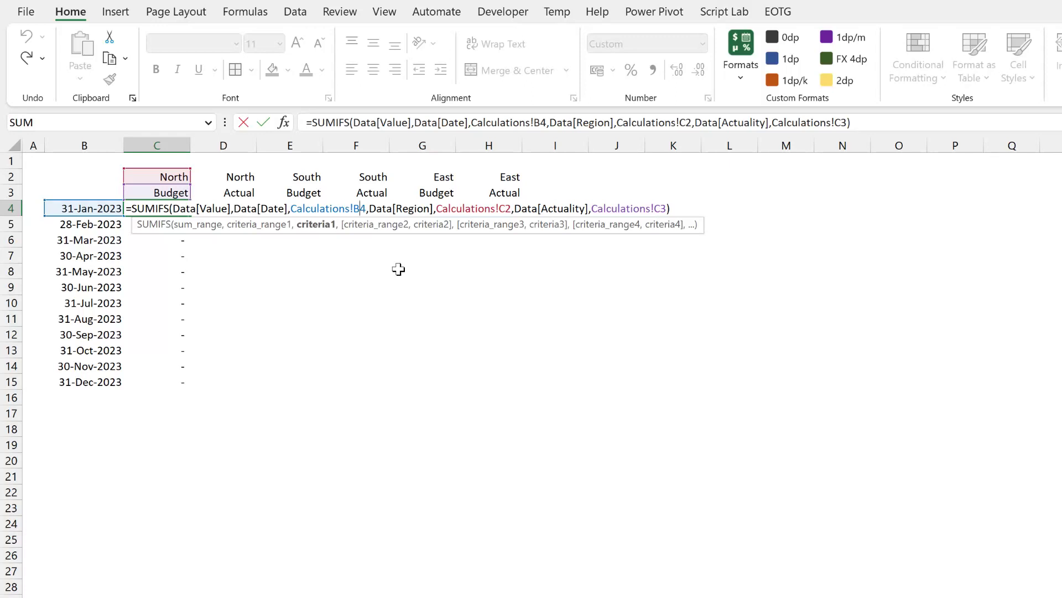
pyautogui.press('F4')
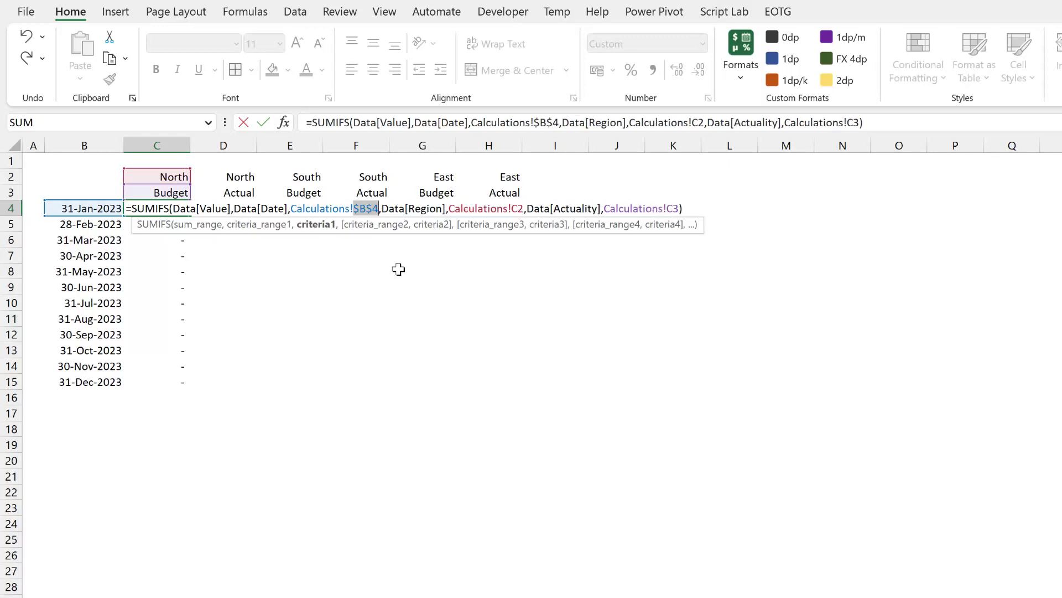
pyautogui.press('F4')
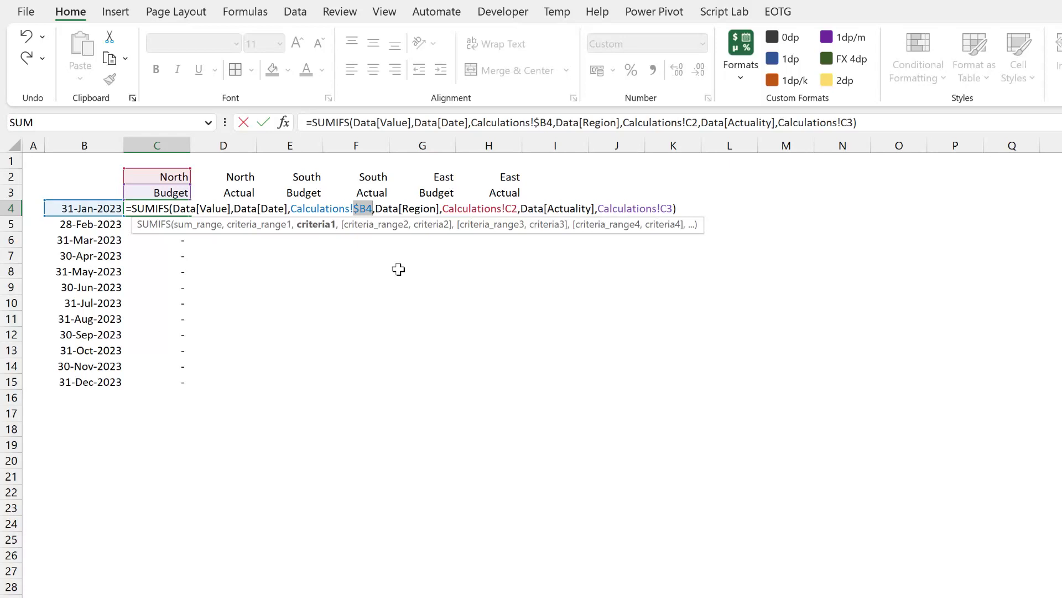
pyautogui.click(512, 209)
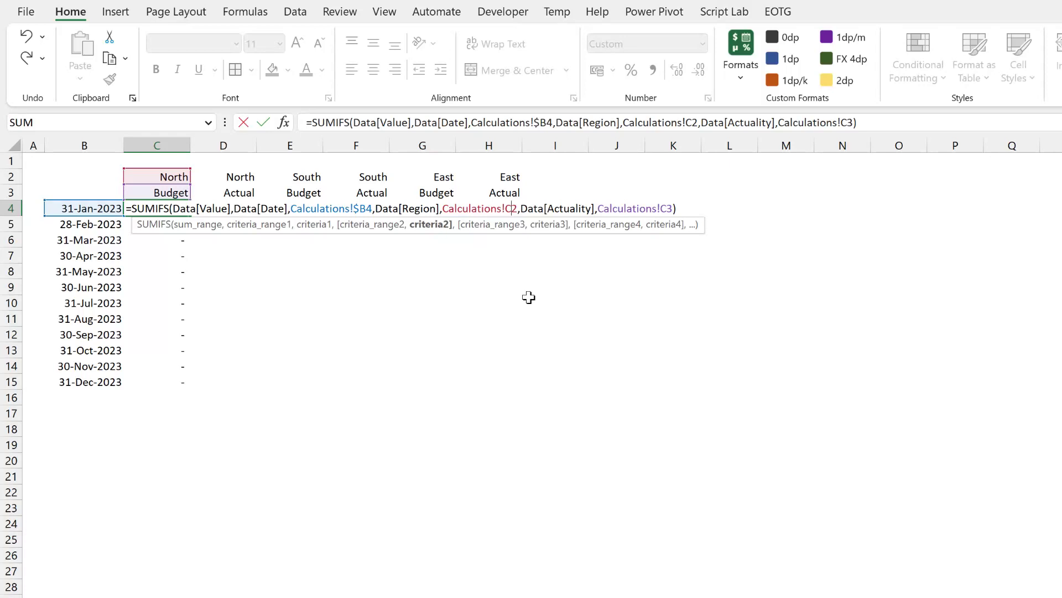
pyautogui.press('F4')
pyautogui.press('F4')
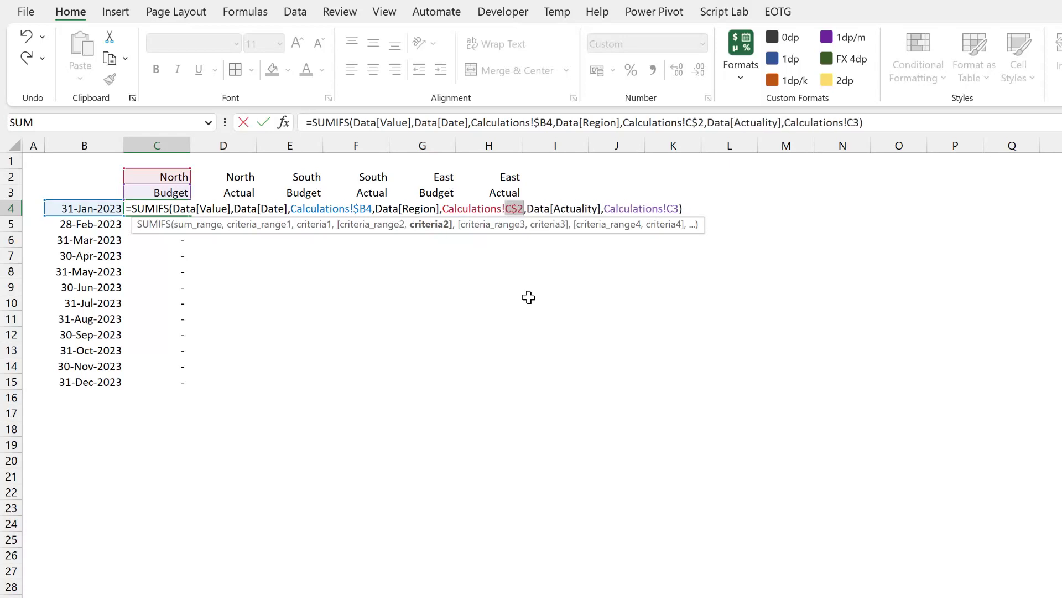
pyautogui.click(672, 209)
pyautogui.press('F4')
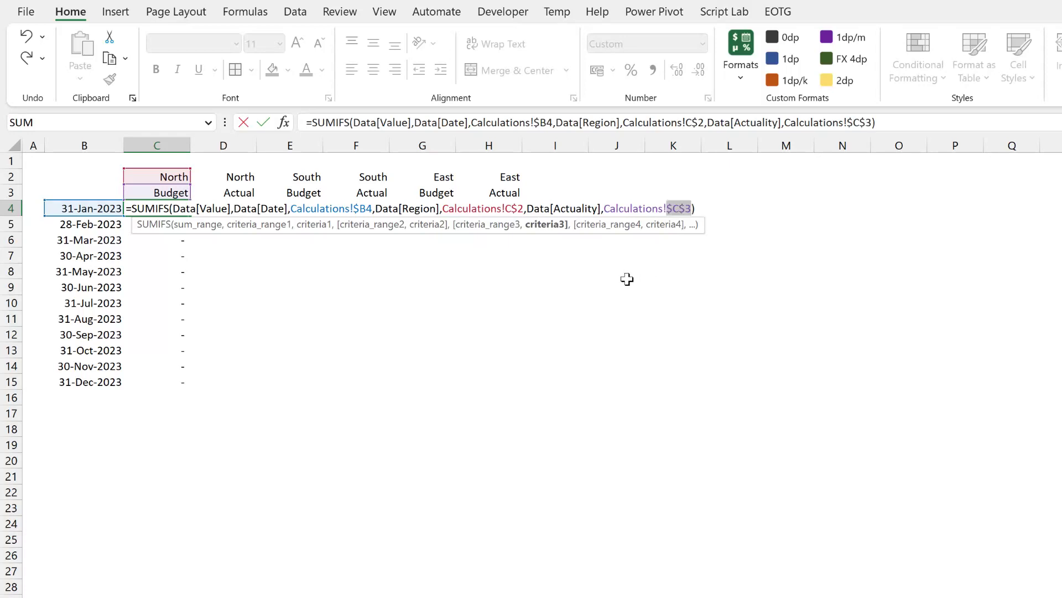
pyautogui.press('F4')
pyautogui.press('Return')
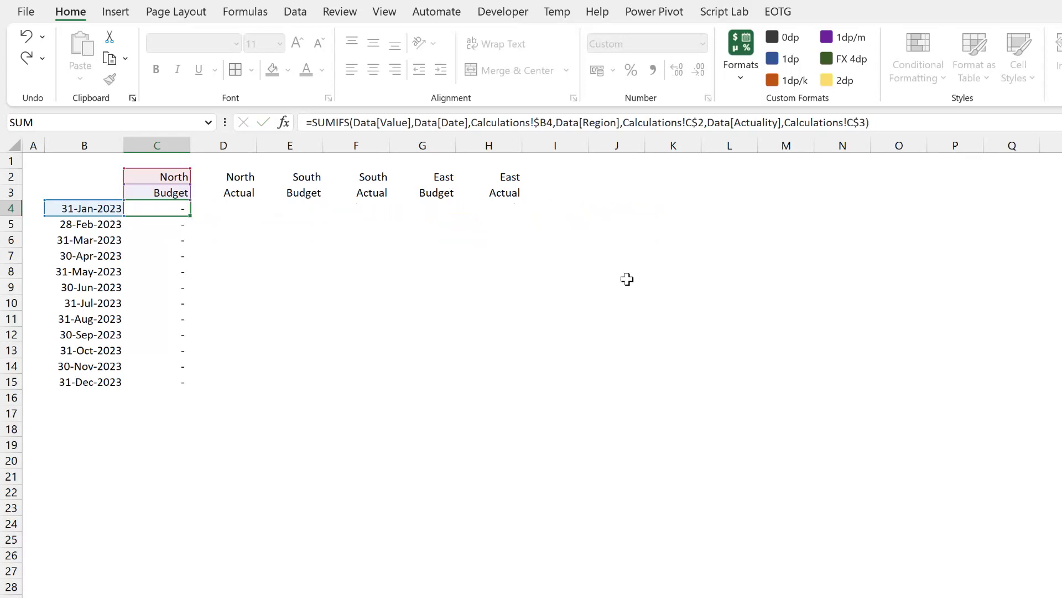
# - Fill C4's formula down to C15, copy it right into D4, and inspect D4's formula
pyautogui.click(188, 209)
pyautogui.moveTo(193, 219); pyautogui.dragTo(181, 388)
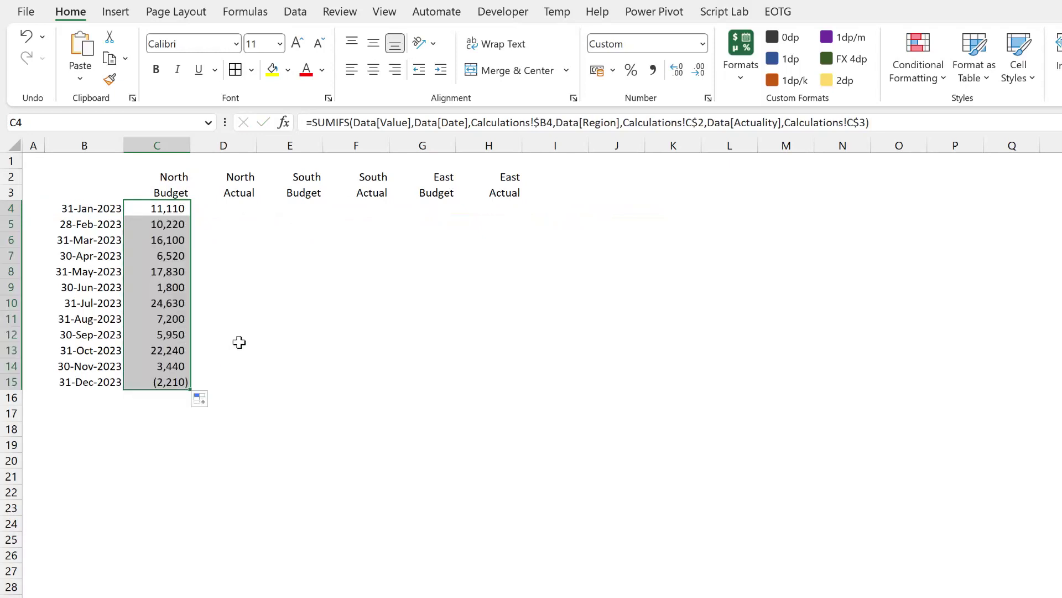
pyautogui.click(186, 209)
pyautogui.moveTo(190, 216); pyautogui.dragTo(244, 209)
pyautogui.doubleClick(243, 208)
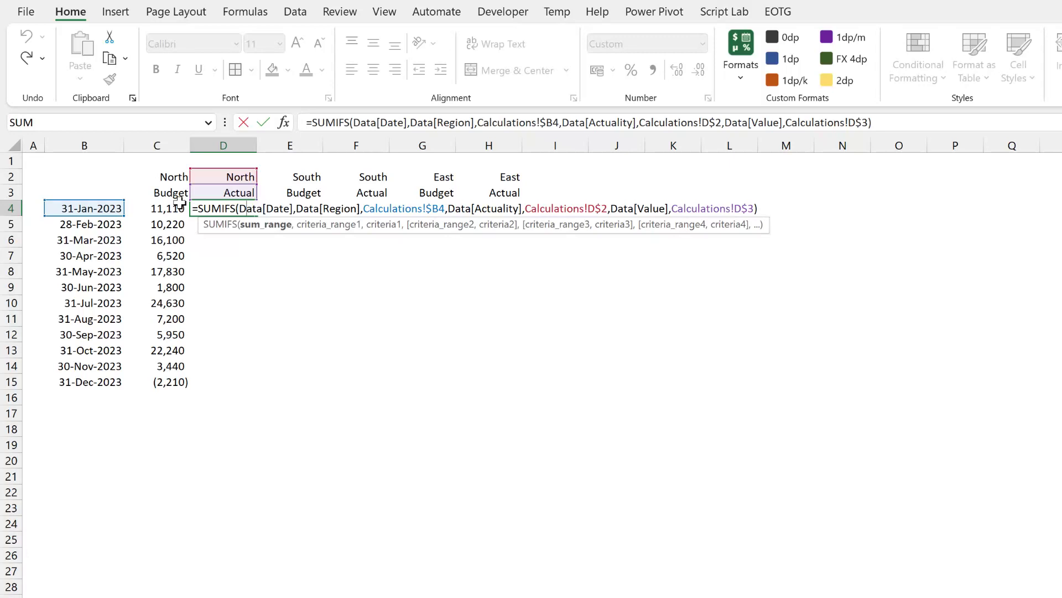
pyautogui.doubleClick(178, 207)
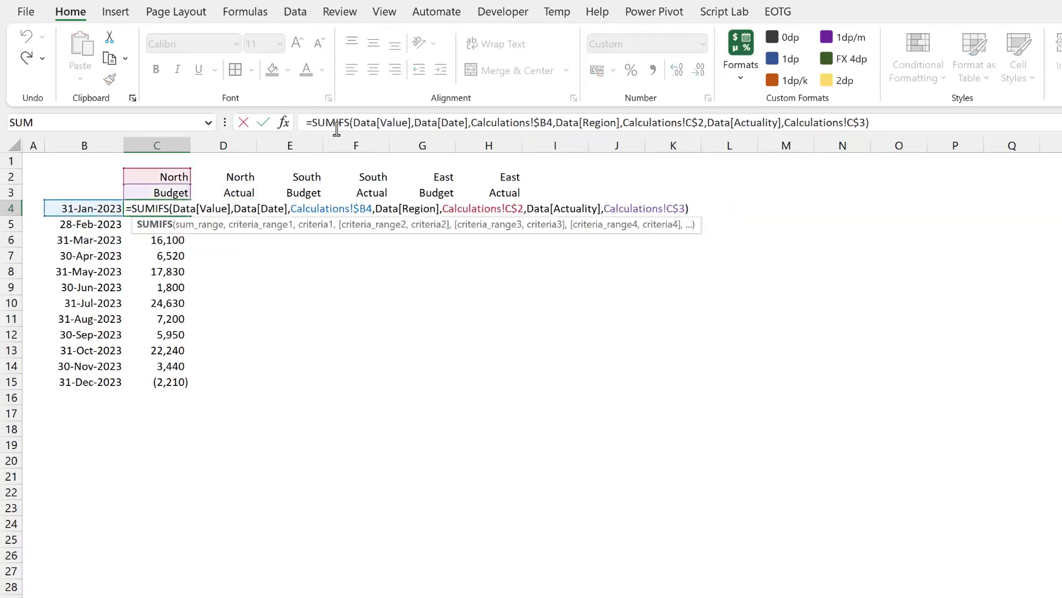
pyautogui.moveTo(353, 122); pyautogui.dragTo(413, 123)
pyautogui.press('Escape')
pyautogui.doubleClick(249, 207)
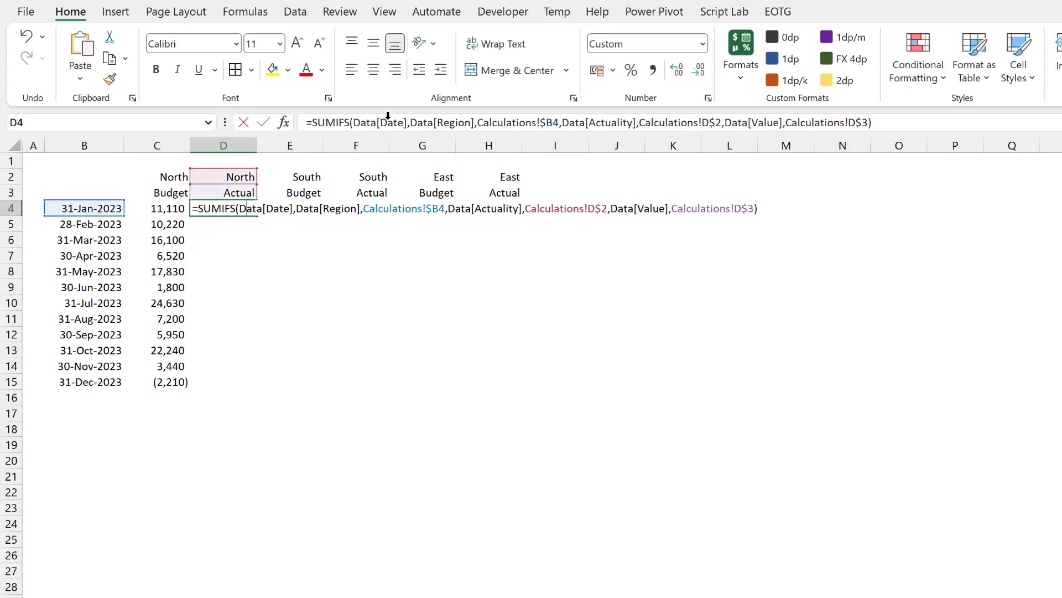
pyautogui.moveTo(354, 123); pyautogui.dragTo(410, 123)
pyautogui.press('Escape')
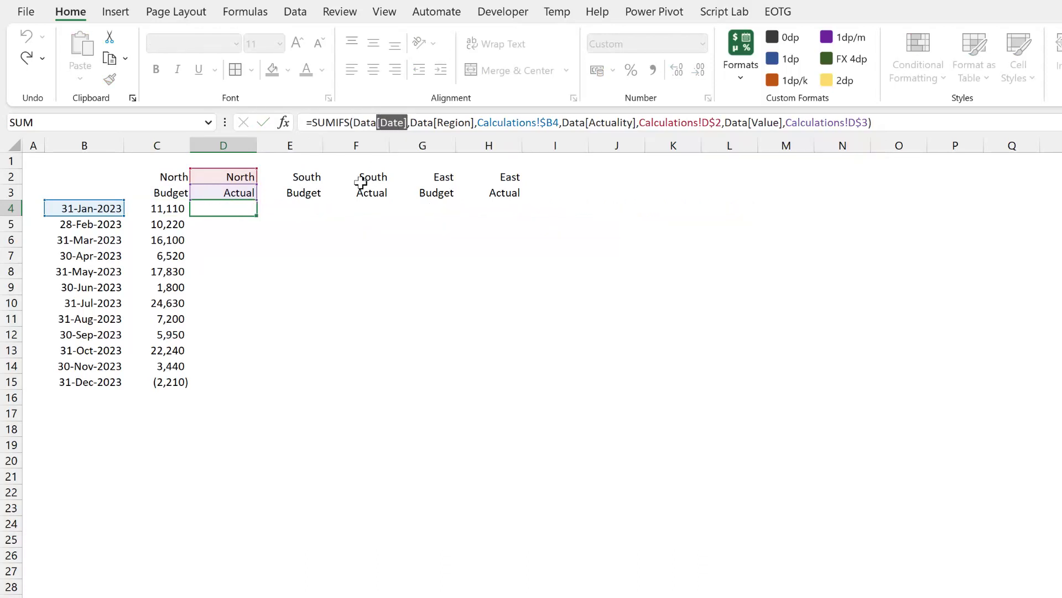
pyautogui.click(176, 204)
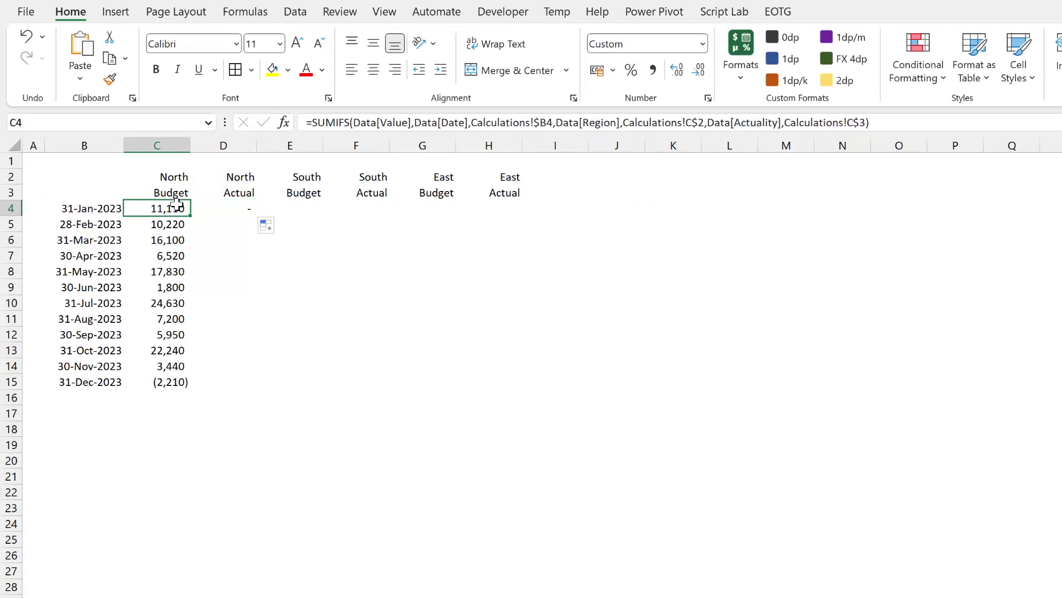
# - Rewrite C4's Value and Date references as Data[[Value]:[Value]] and Data[[Date]:[Date]]
pyautogui.click(377, 122)
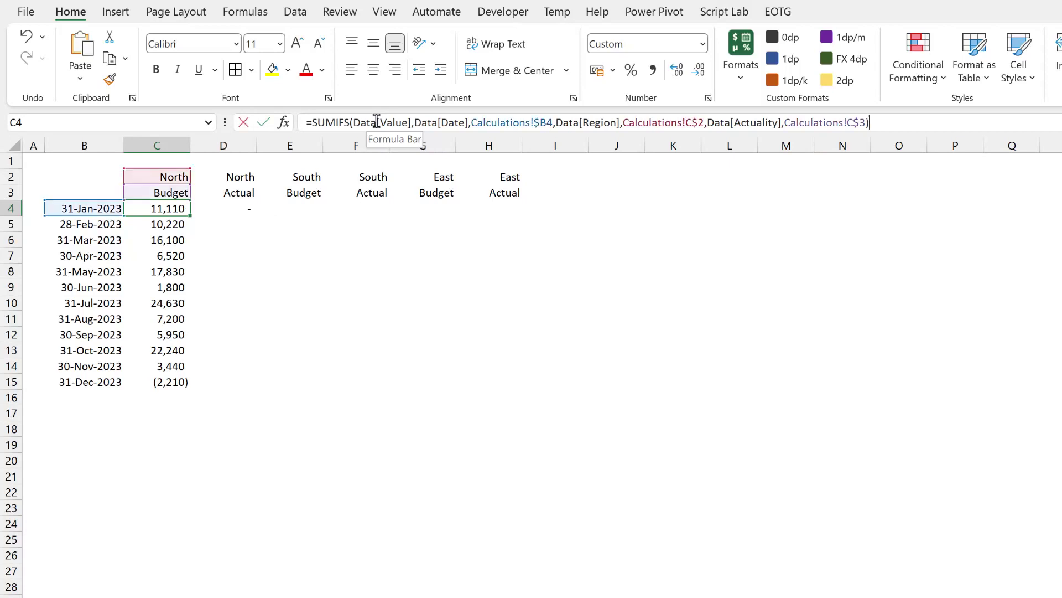
pyautogui.write('[')
pyautogui.press('Right')
pyautogui.press('Right')
pyautogui.press('Right')
pyautogui.press('Right')
pyautogui.press('Right')
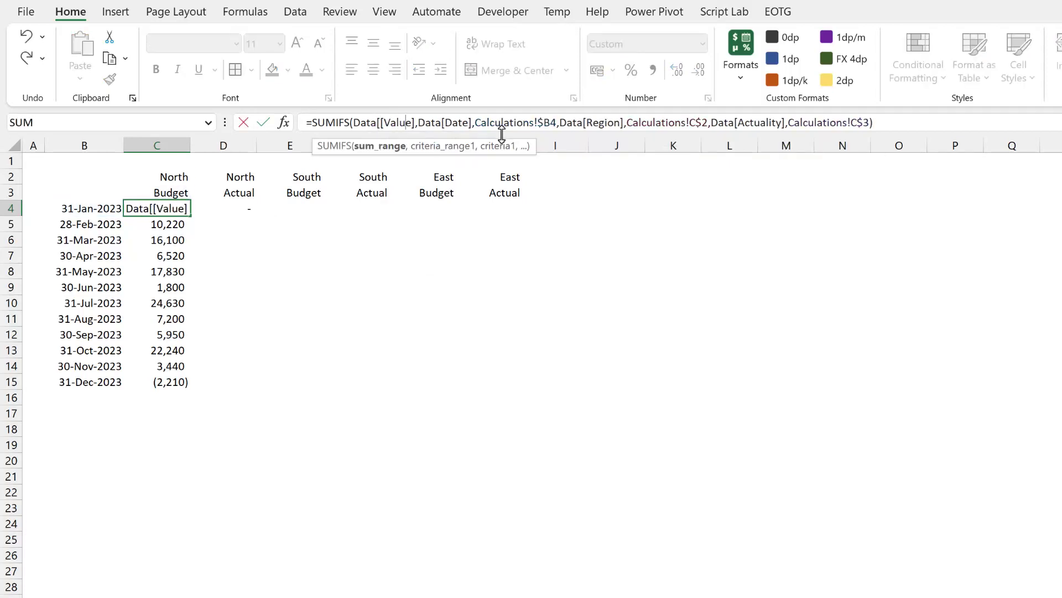
pyautogui.write(':[Va')
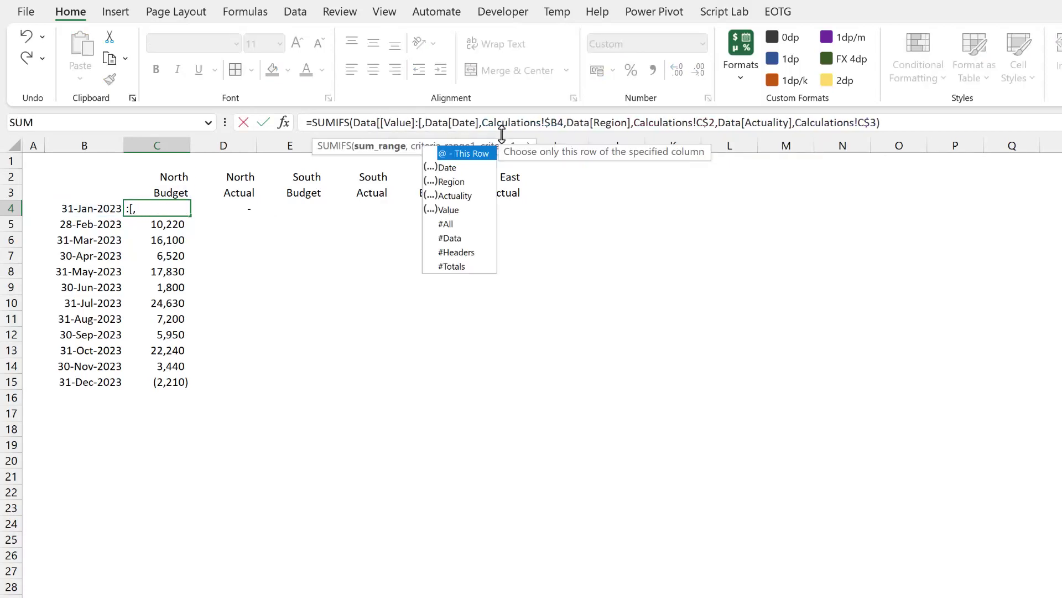
pyautogui.press('Tab')
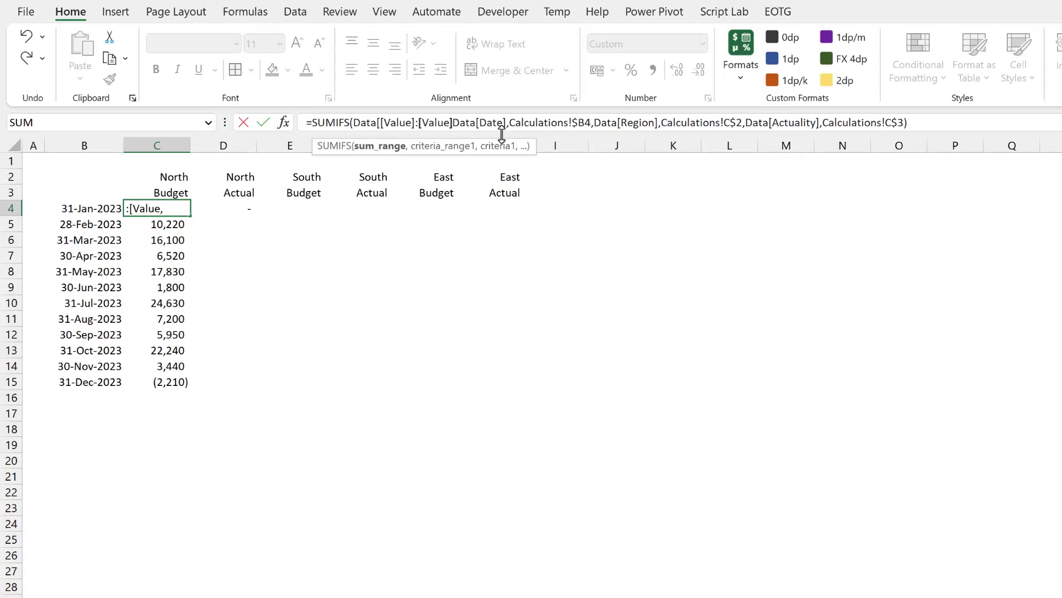
pyautogui.write(']],')
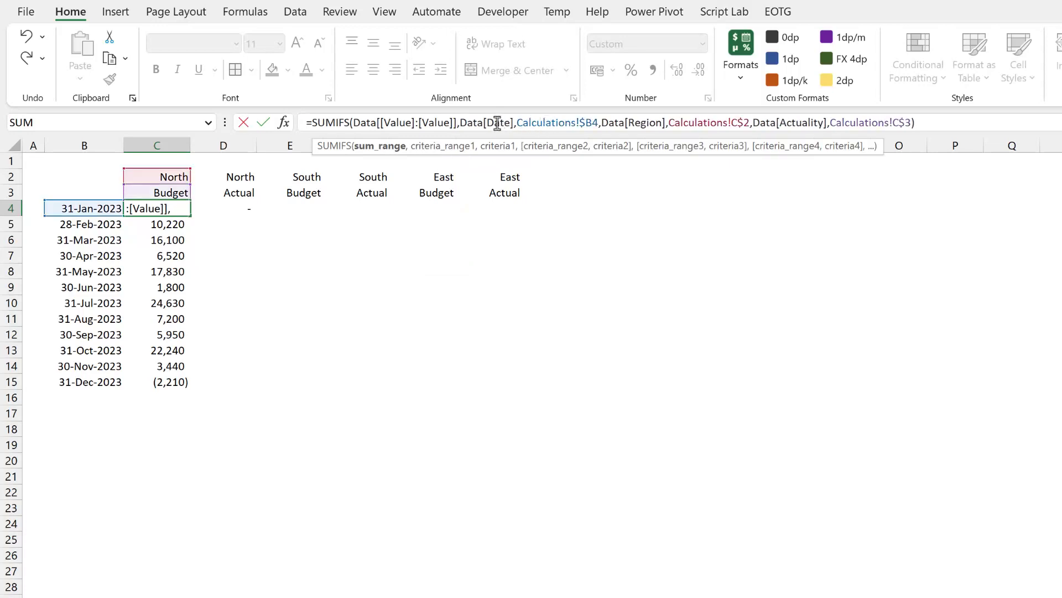
pyautogui.click(516, 125)
pyautogui.press('Left')
pyautogui.press('Left')
pyautogui.press('Left')
pyautogui.press('Left')
pyautogui.press('Left')
pyautogui.press('Left')
pyautogui.write('[')
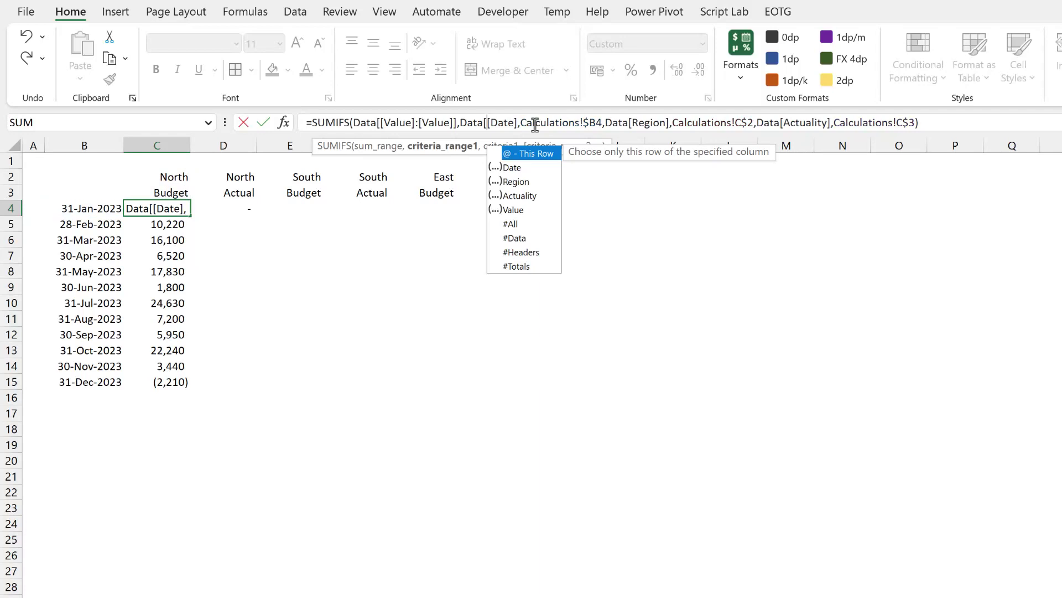
pyautogui.click(519, 124)
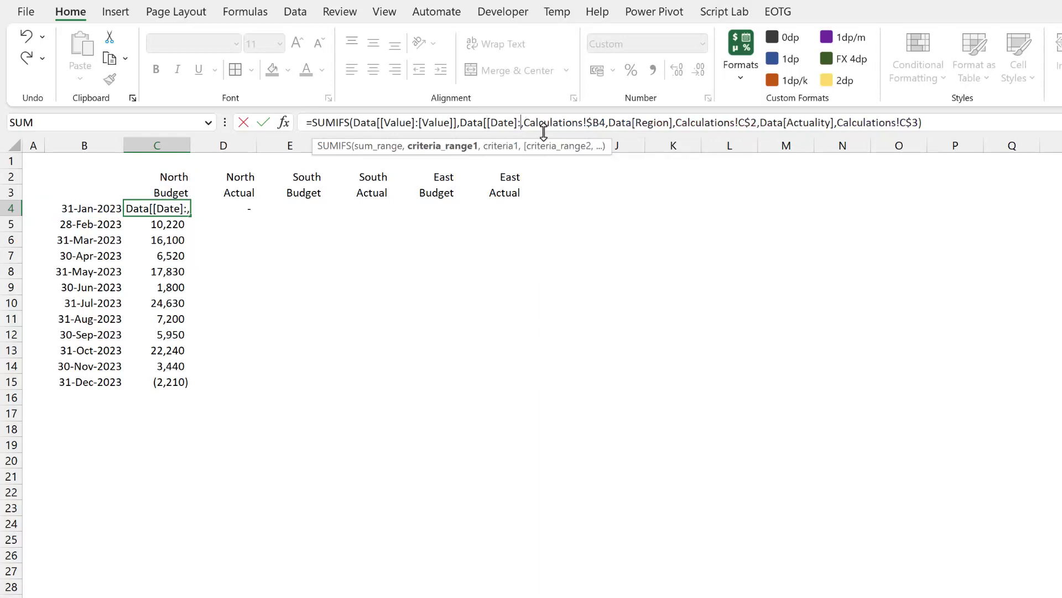
pyautogui.write(':[Date]]')
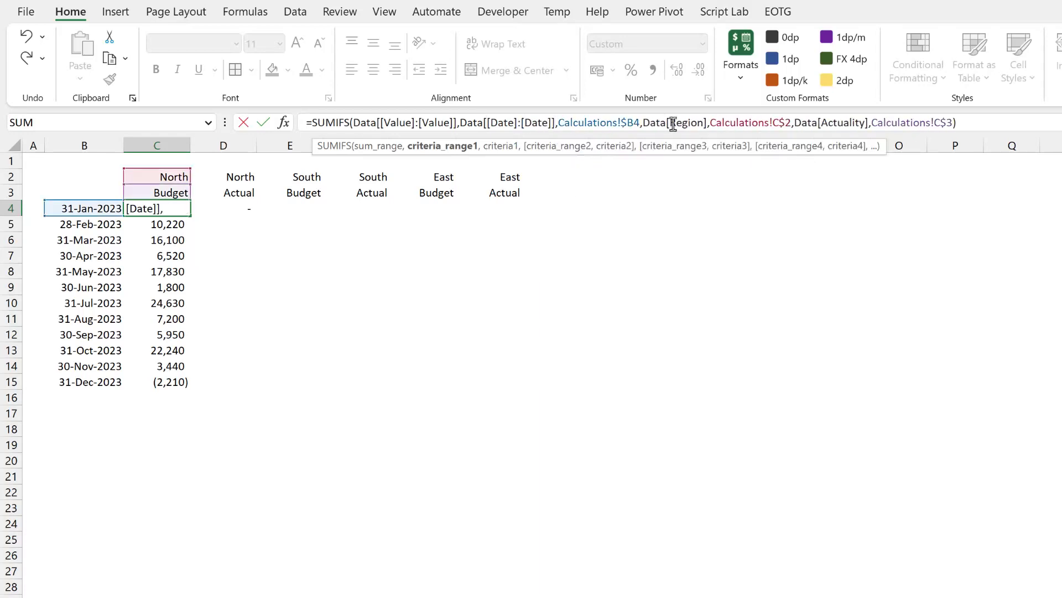
# - Convert Region and Actuality to Data[[Region]:[Region]] and Data[[Actuality]:[Actuality]], then confirm
pyautogui.click(670, 123)
pyautogui.write('[')
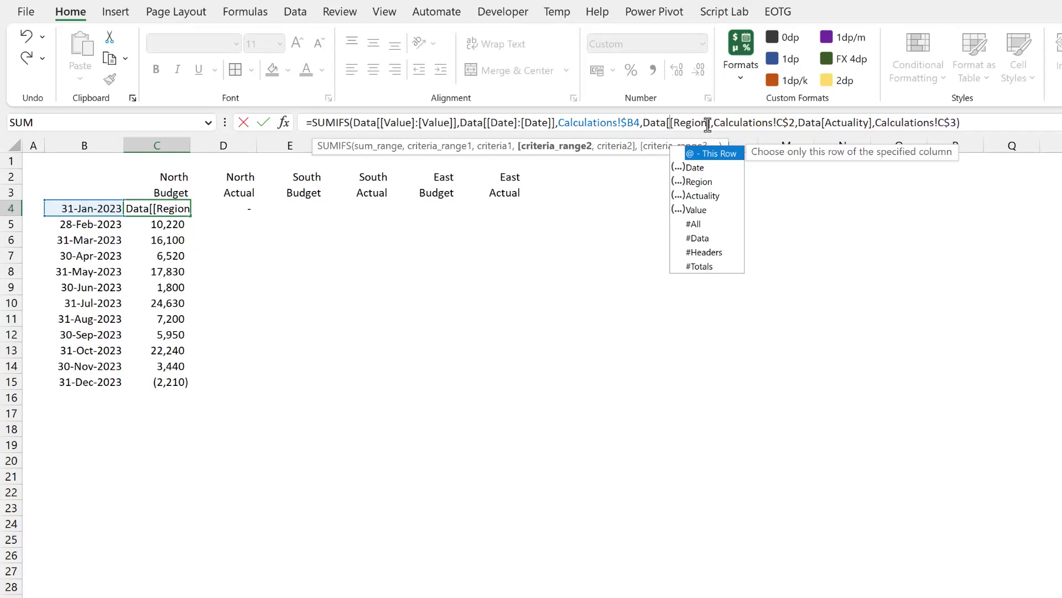
pyautogui.click(711, 124)
pyautogui.write(':[')
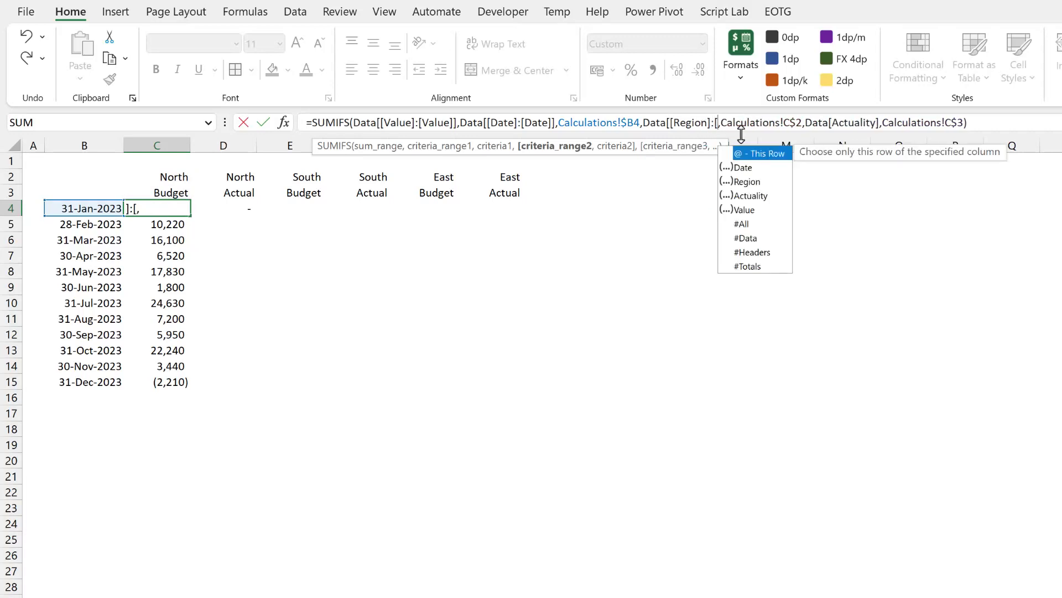
pyautogui.write('Region')
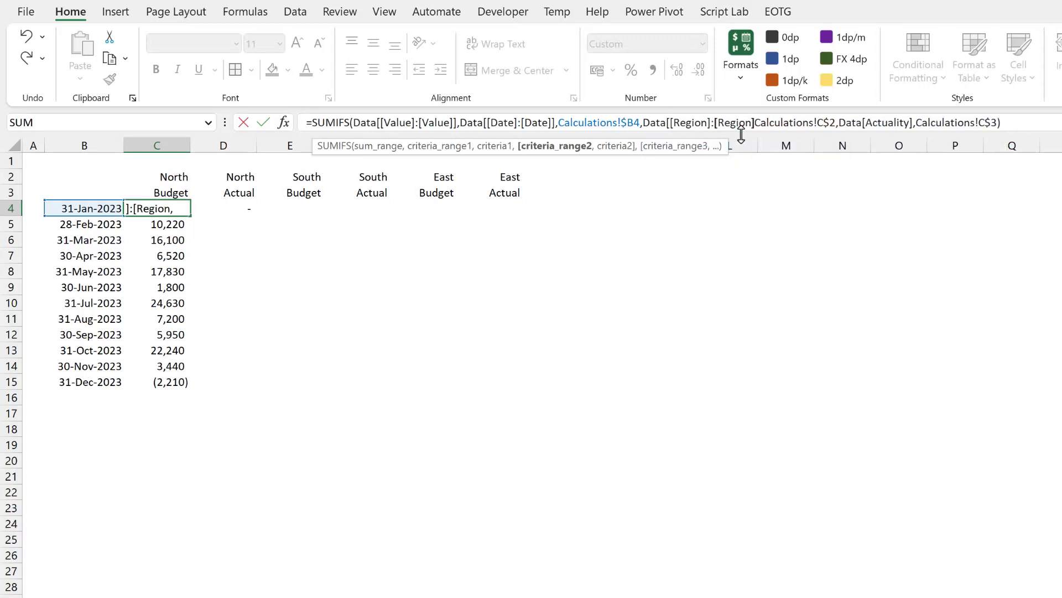
pyautogui.write(']],')
pyautogui.click(920, 130)
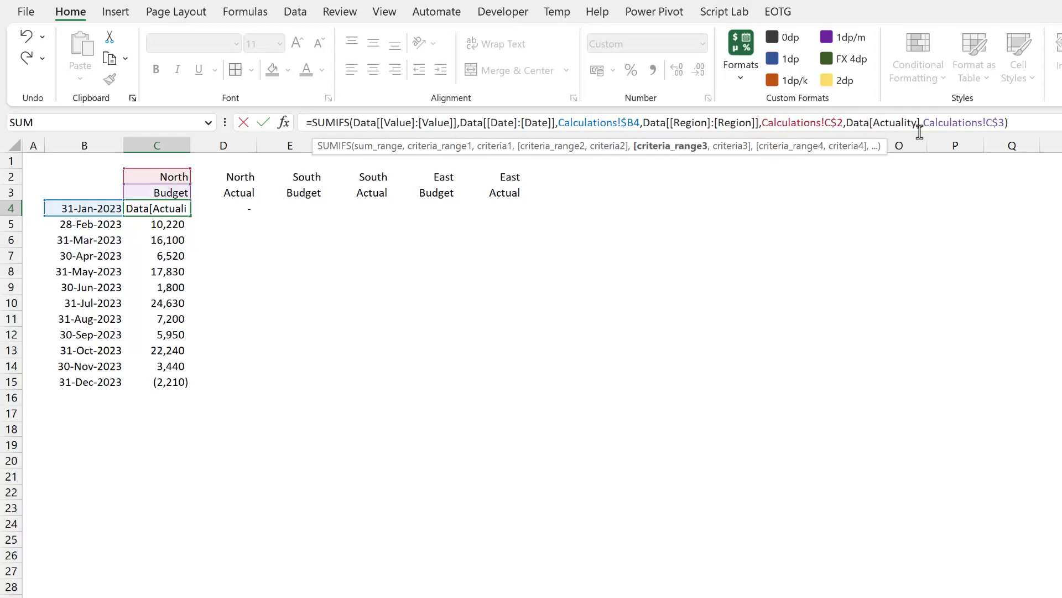
pyautogui.write('[')
pyautogui.click(925, 128)
pyautogui.write(':[')
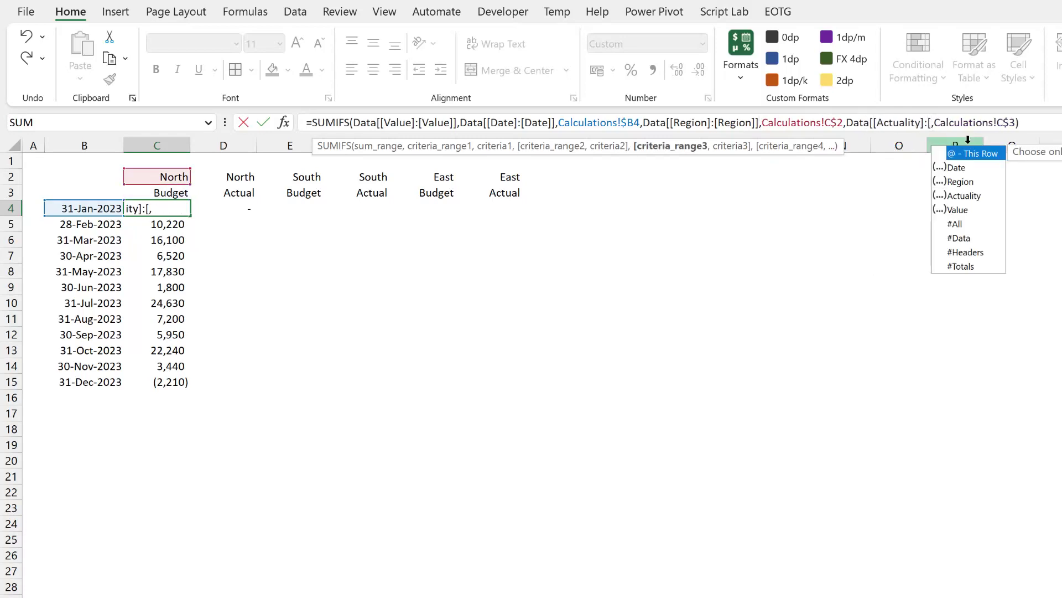
pyautogui.write('Actuality')
pyautogui.write(']],')
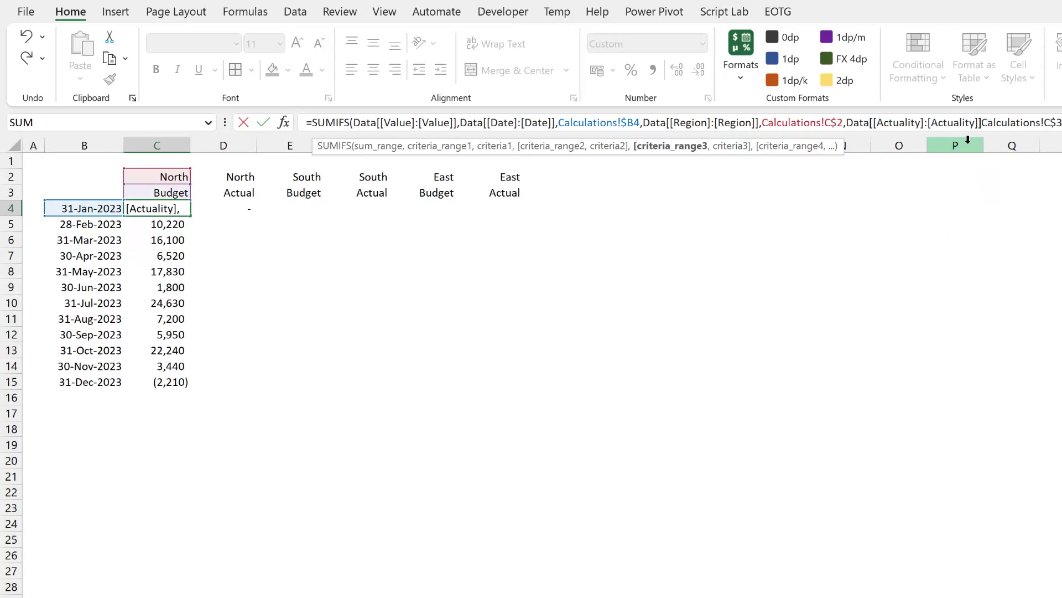
pyautogui.press('Return')
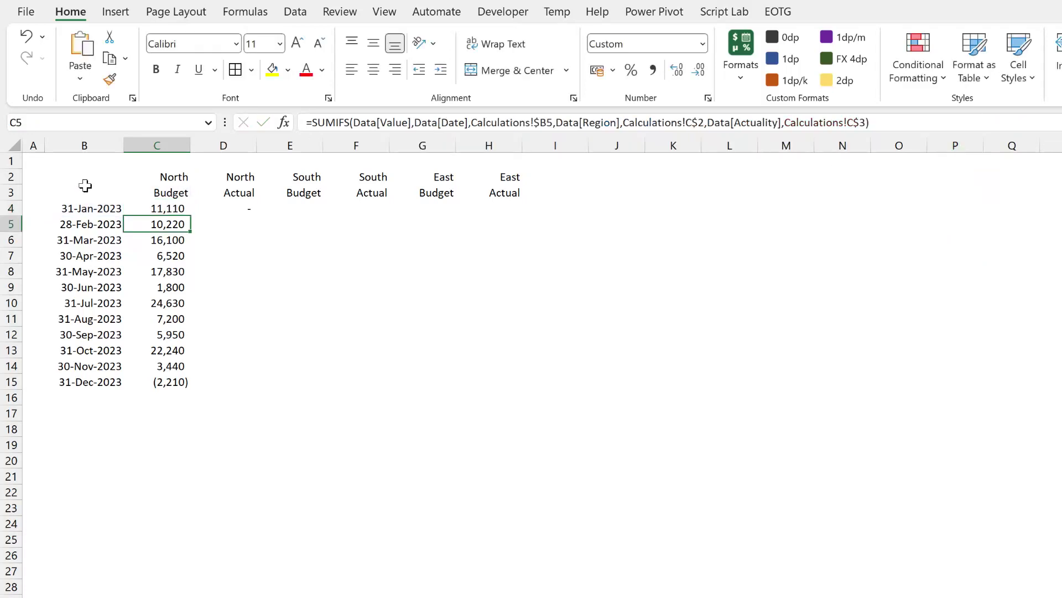
# - Fill C4's formula down to C15 and across to column H, then check D4's locked references
pyautogui.click(160, 206)
pyautogui.doubleClick(190, 216)
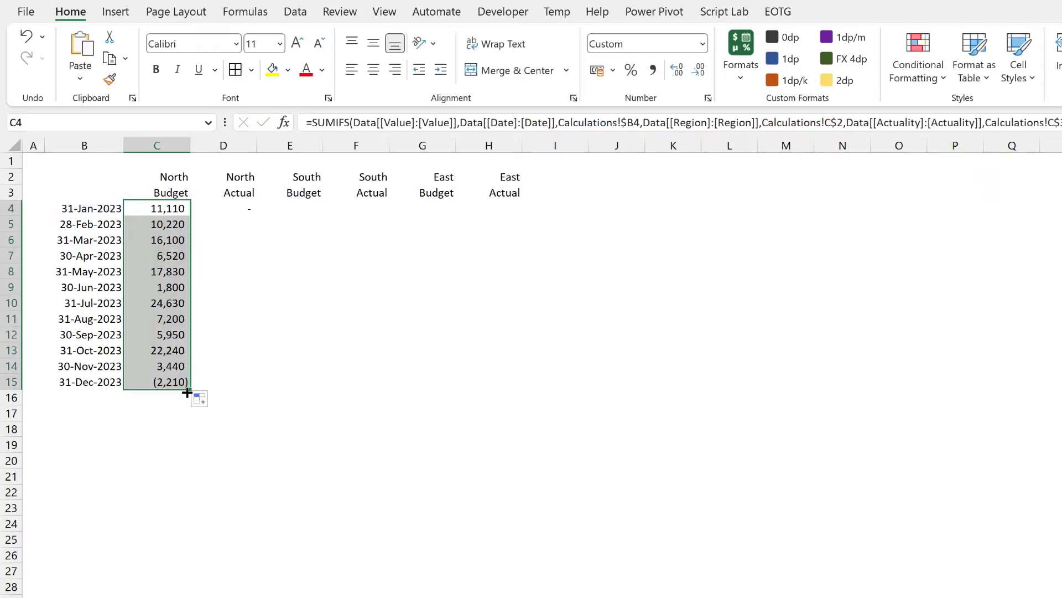
pyautogui.moveTo(192, 389); pyautogui.dragTo(528, 396)
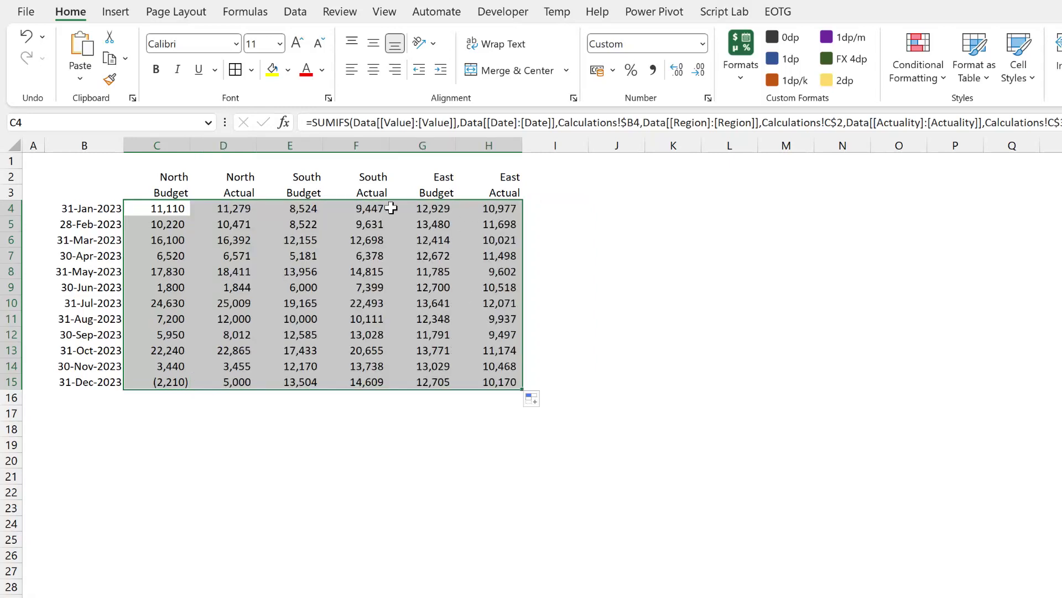
pyautogui.doubleClick(239, 208)
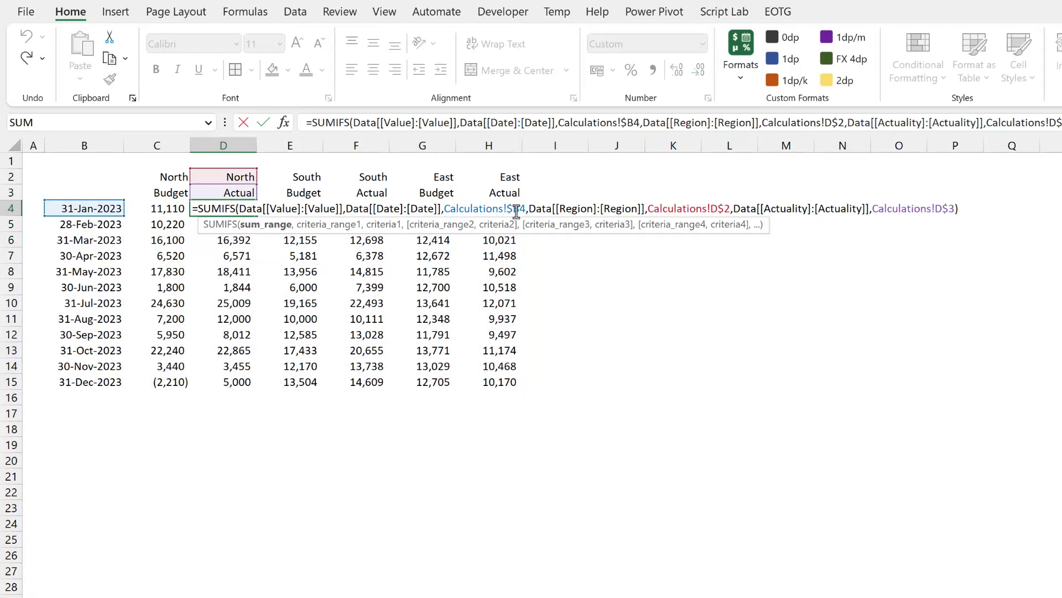
pyautogui.moveTo(262, 209); pyautogui.dragTo(343, 208)
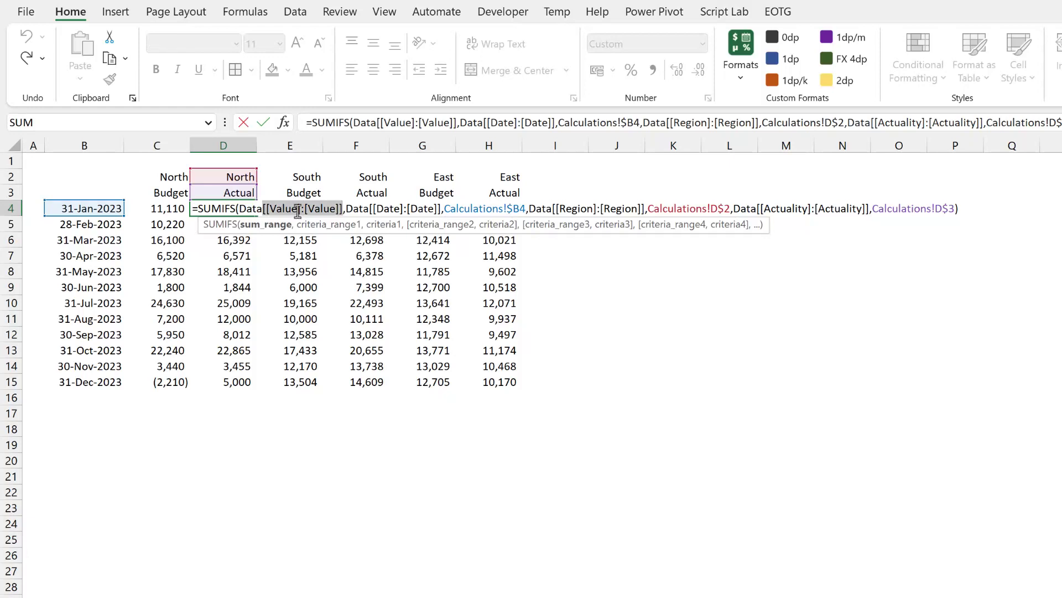
pyautogui.hotkey('ctrl', 'Return')
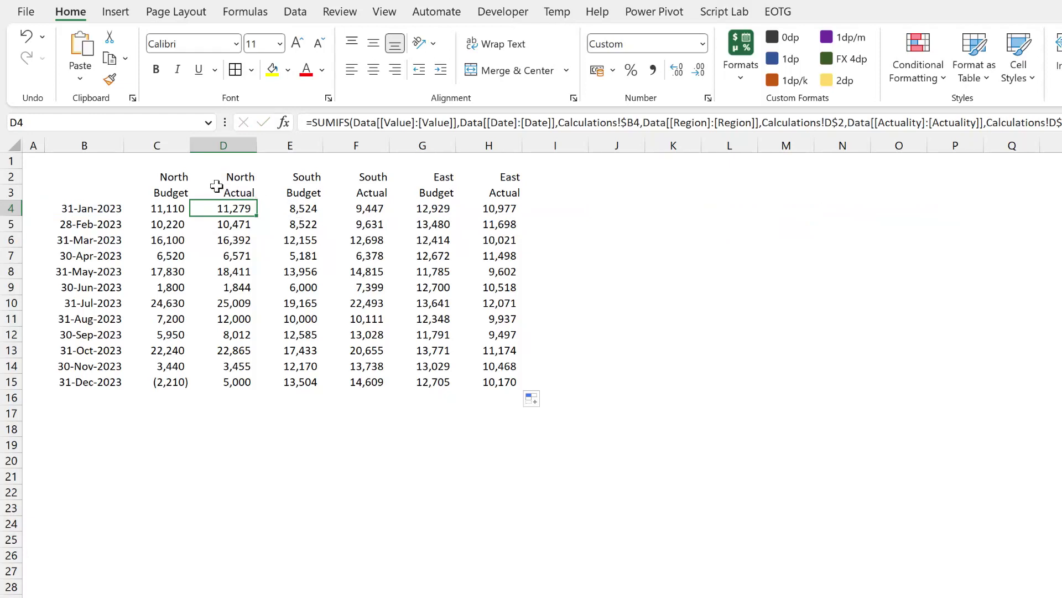
# - Bold header cells C2 through E3 one by one, then F2:H3 together
pyautogui.click(166, 175)
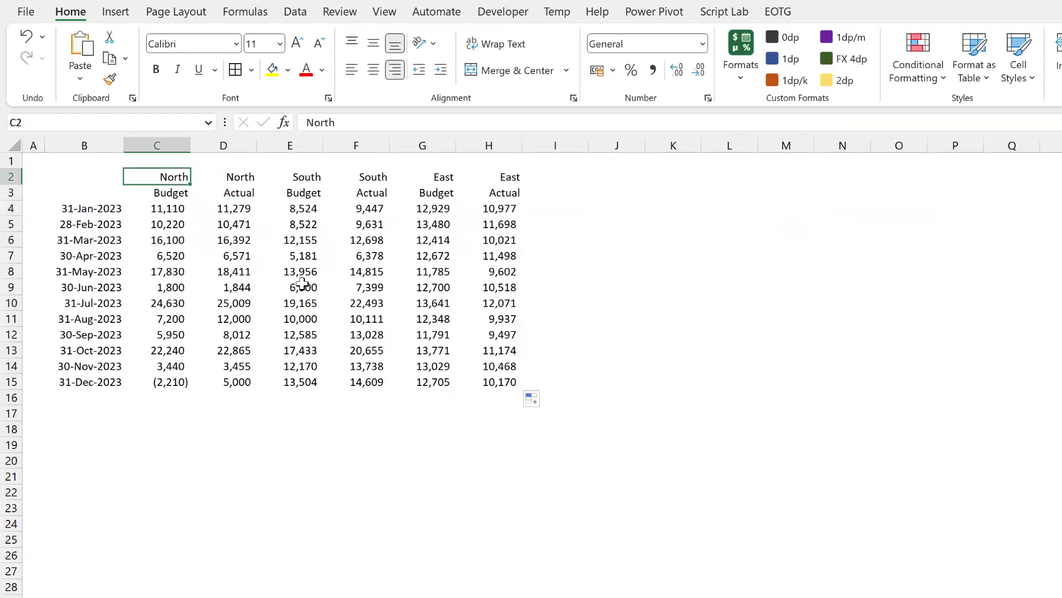
pyautogui.hotkey('ctrl', 'b')
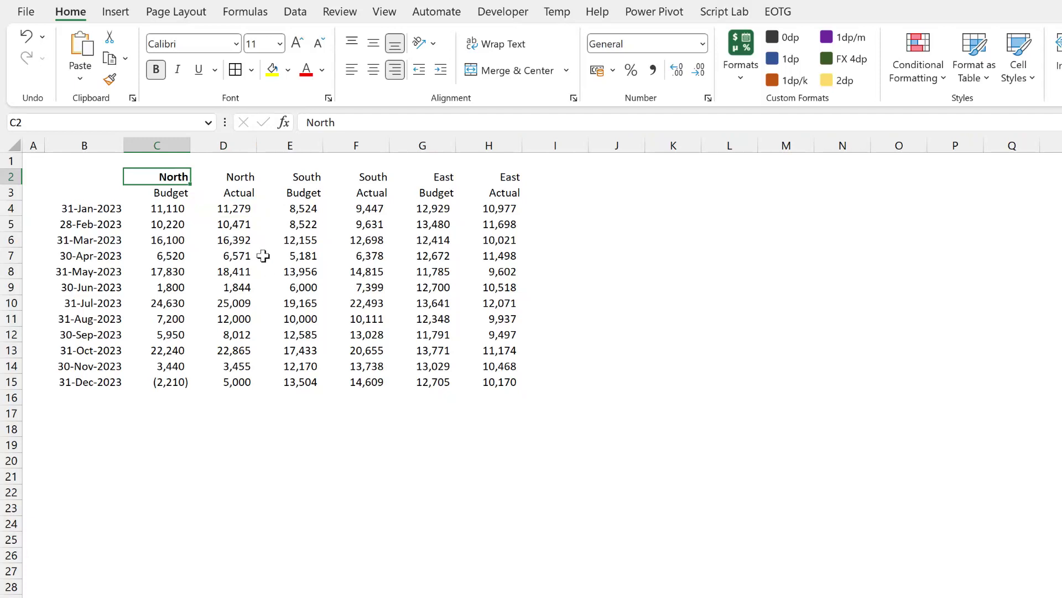
pyautogui.click(181, 193)
pyautogui.hotkey('ctrl', 'b')
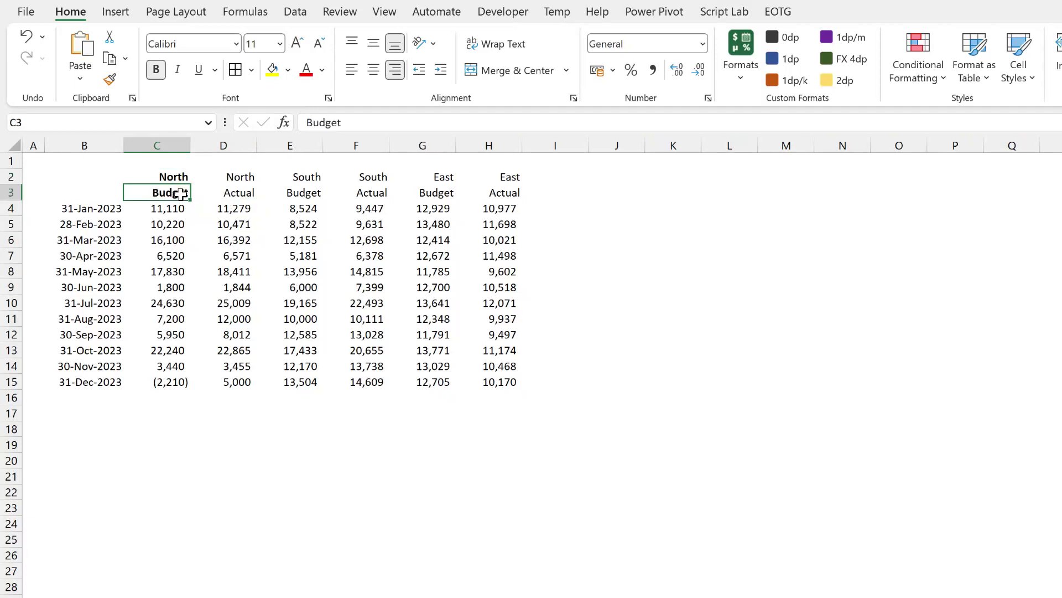
pyautogui.click(232, 181)
pyautogui.hotkey('ctrl', 'b')
pyautogui.click(244, 192)
pyautogui.hotkey('ctrl', 'b')
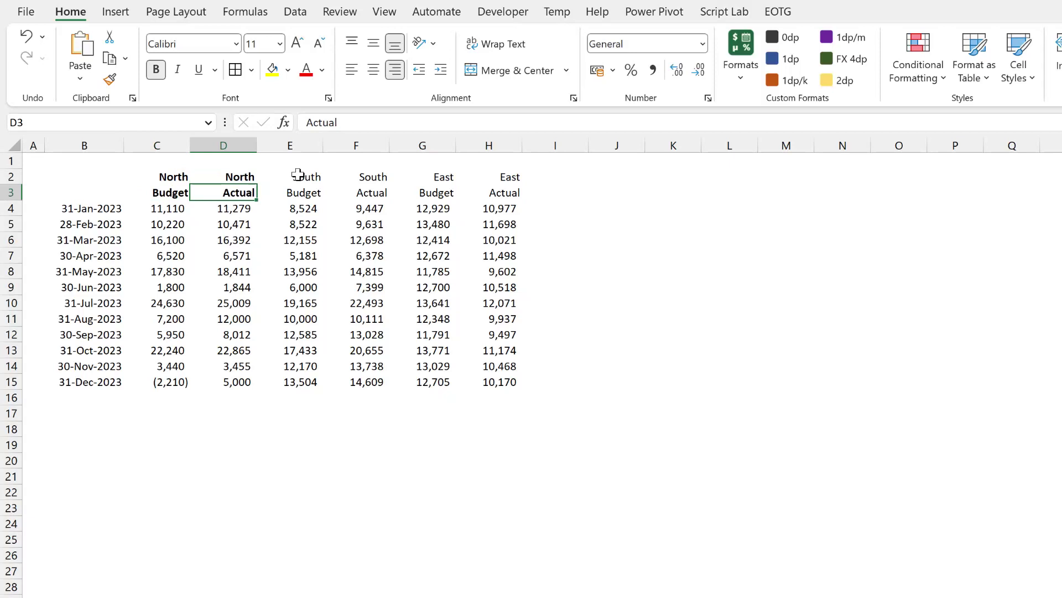
pyautogui.click(297, 177)
pyautogui.hotkey('ctrl', 'b')
pyautogui.click(307, 191)
pyautogui.hotkey('ctrl', 'b')
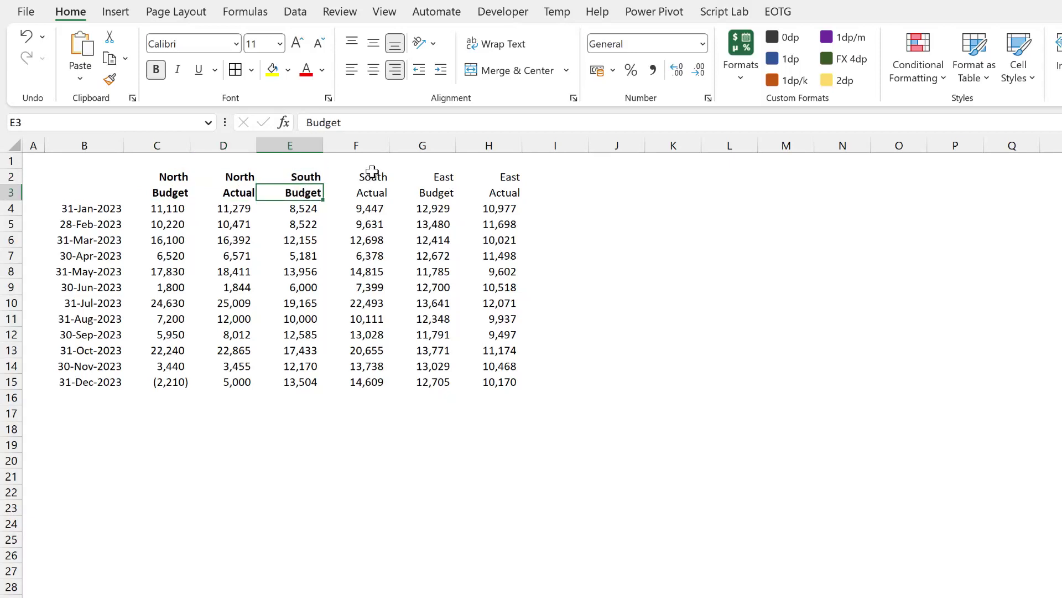
pyautogui.moveTo(372, 173); pyautogui.dragTo(516, 191)
pyautogui.hotkey('ctrl', 'b')
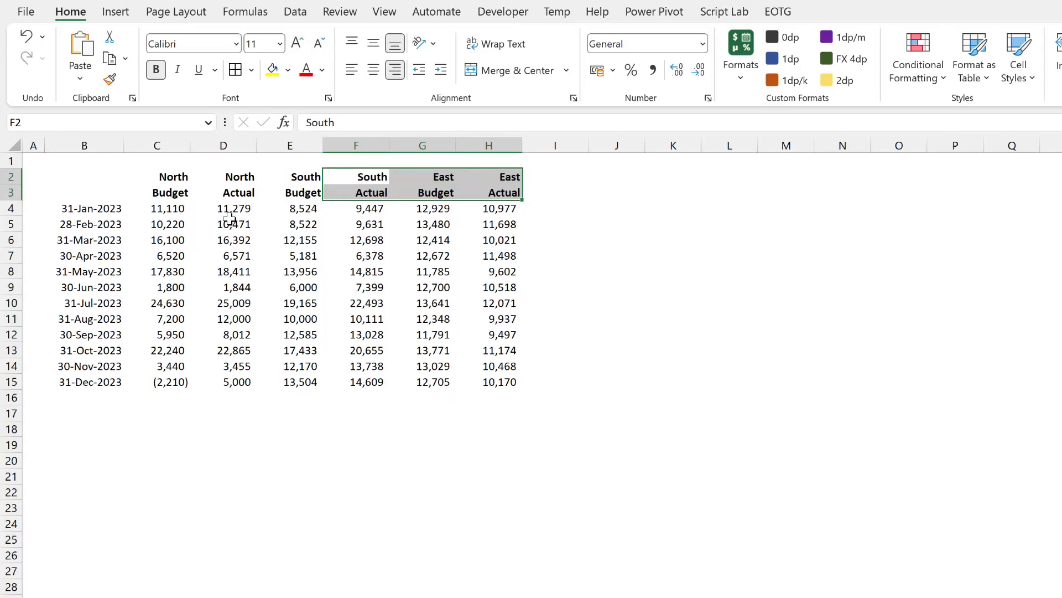
# - Give C3 a Single Accounting underline through Format Cells, then underline D3:H3
pyautogui.click(181, 191)
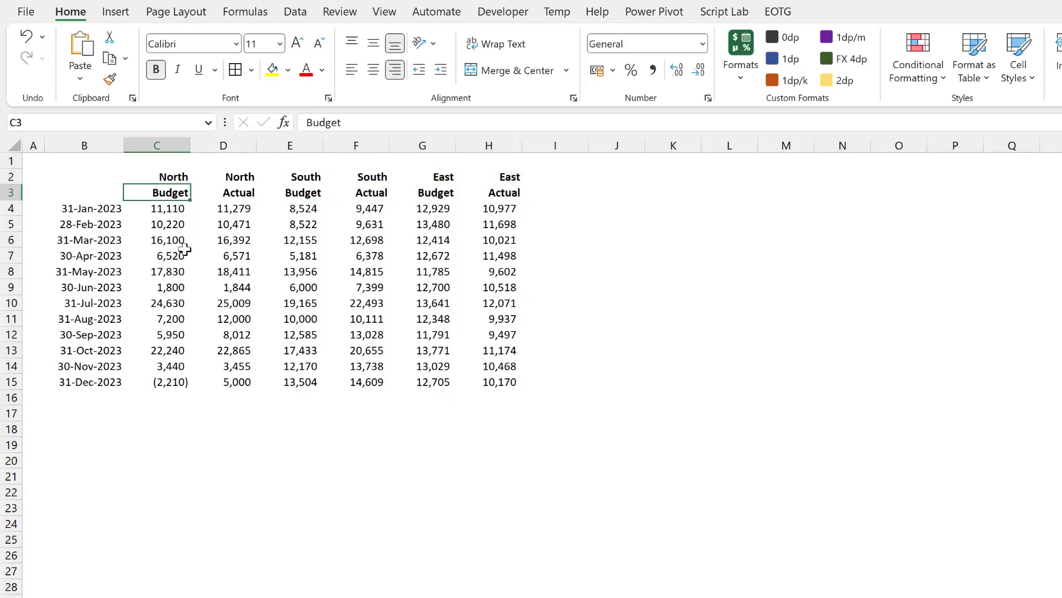
pyautogui.hotkey('ctrl', 'shift', 'f')
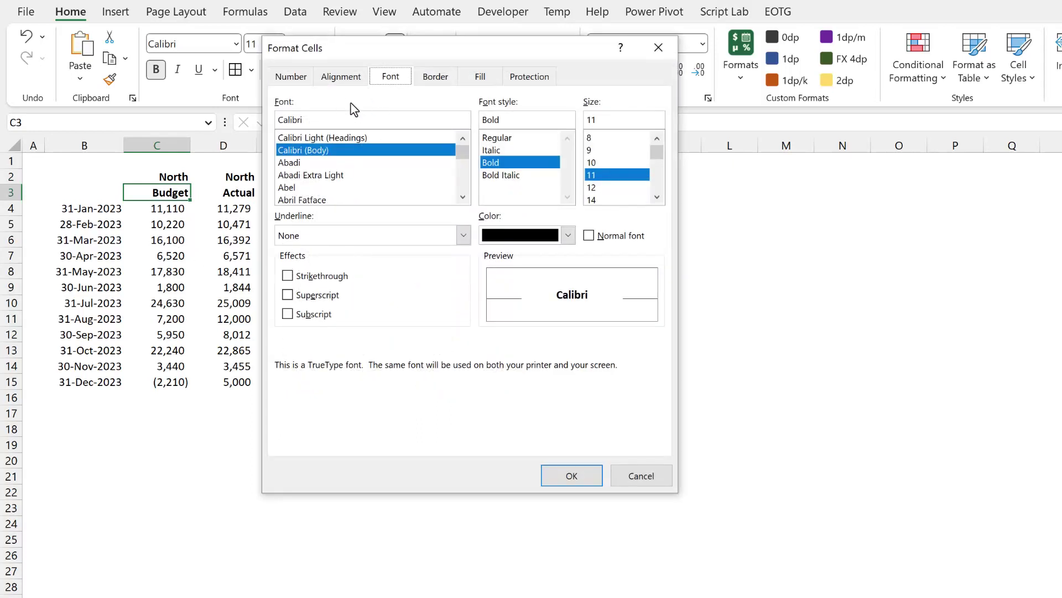
pyautogui.click(369, 236)
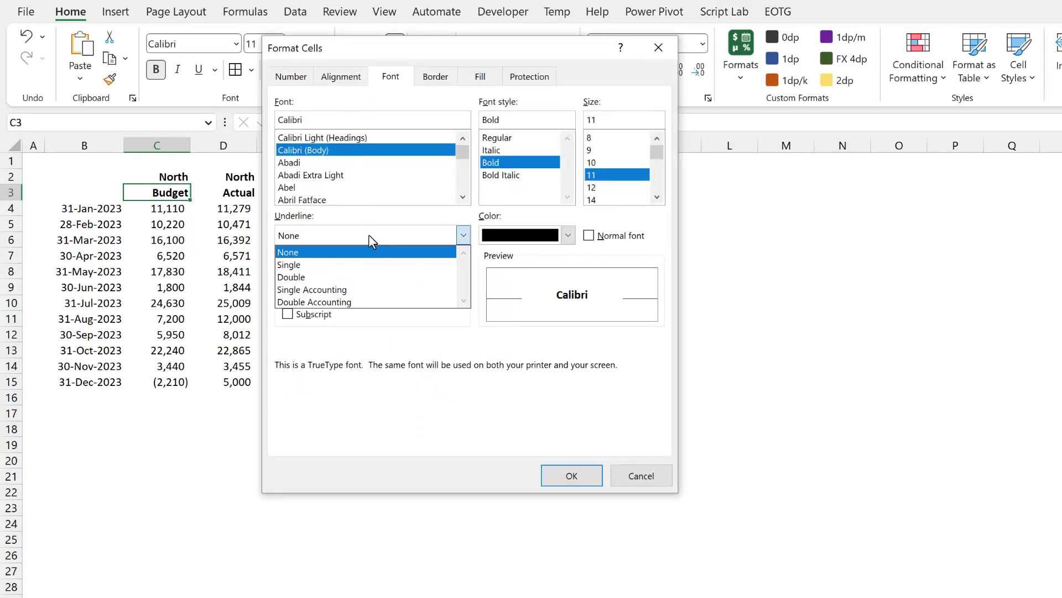
pyautogui.click(323, 289)
pyautogui.click(586, 477)
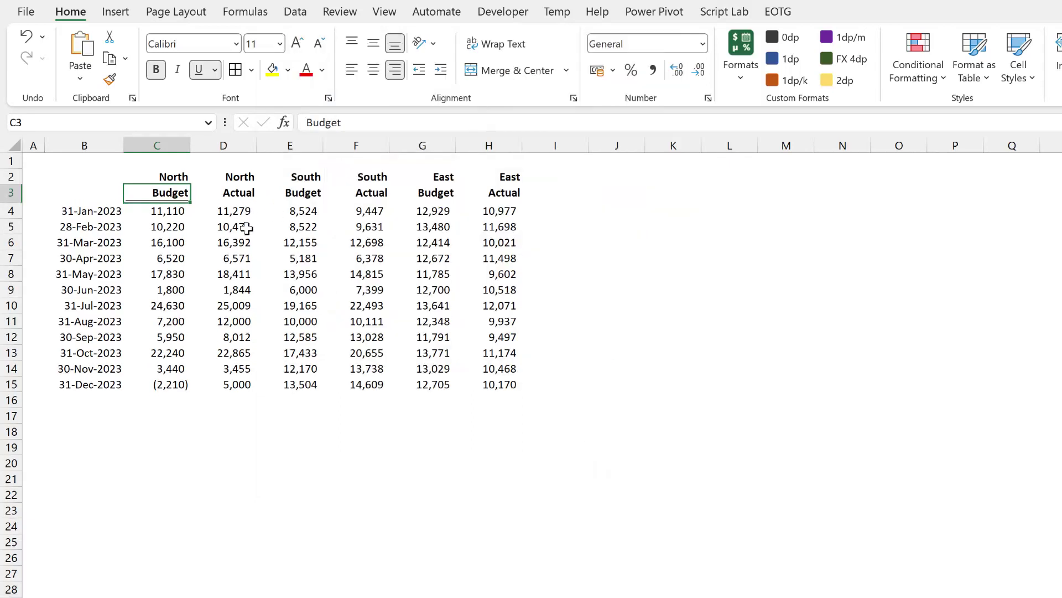
pyautogui.click(239, 196)
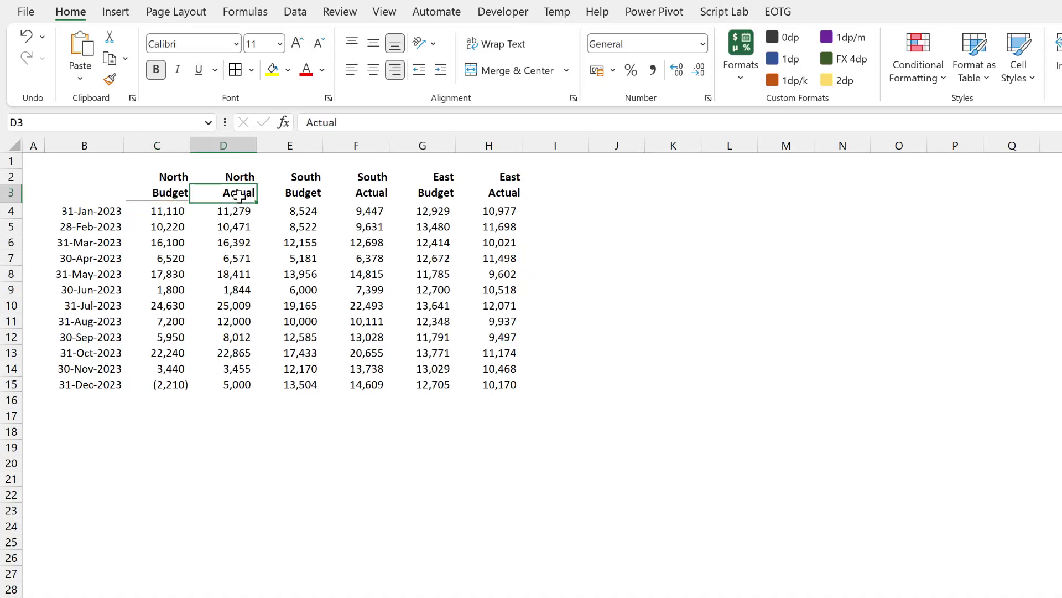
pyautogui.moveTo(239, 196); pyautogui.dragTo(479, 201)
pyautogui.hotkey('ctrl', 'u')
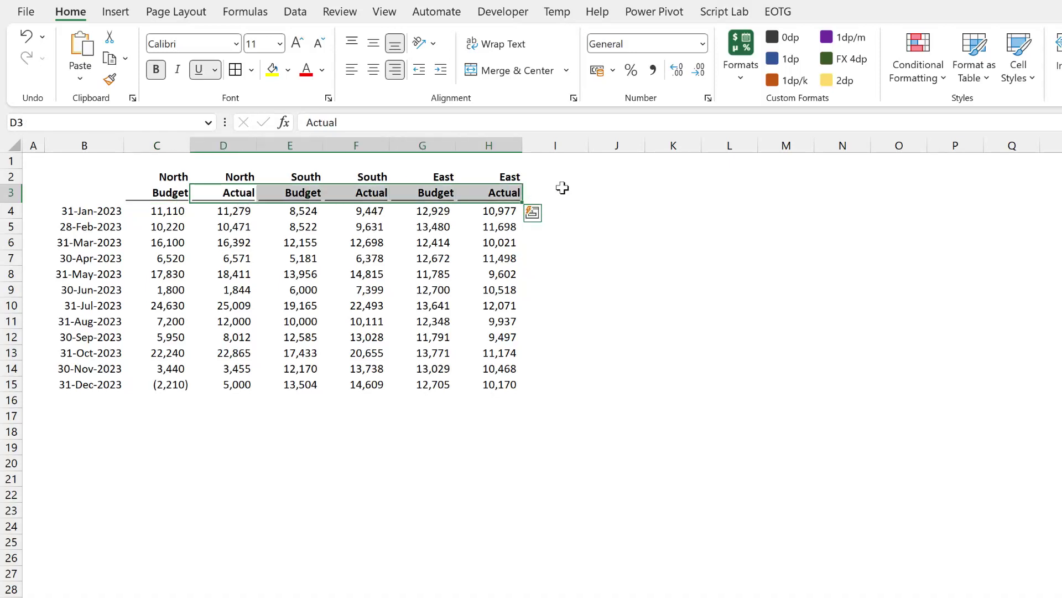